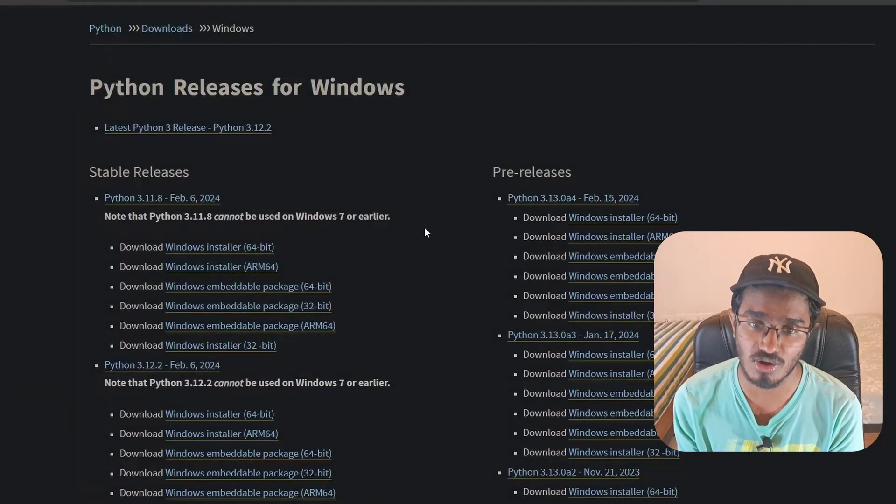
Step: Open the Python 3.12.2 release page from the python.org downloads list
{"action": "scroll", "coordinate": [424, 228], "scroll_direction": "up", "scroll_amount": 3}
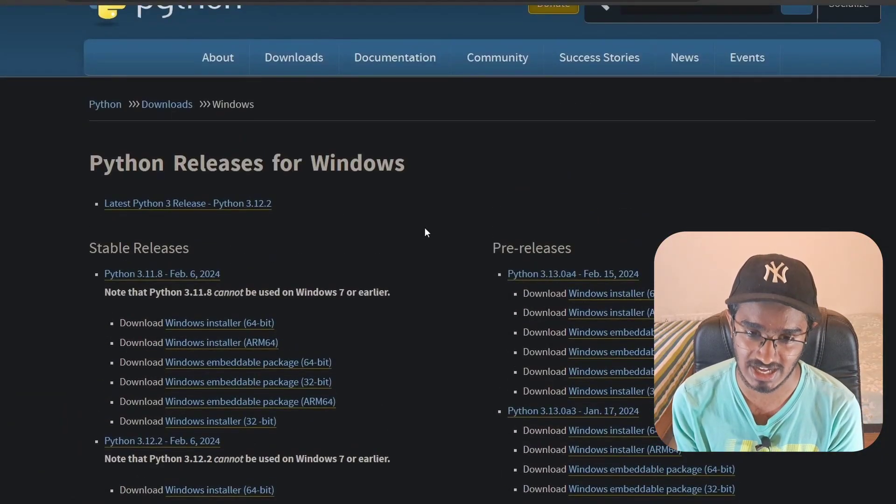
{"action": "scroll", "coordinate": [425, 232], "scroll_direction": "up", "scroll_amount": 2}
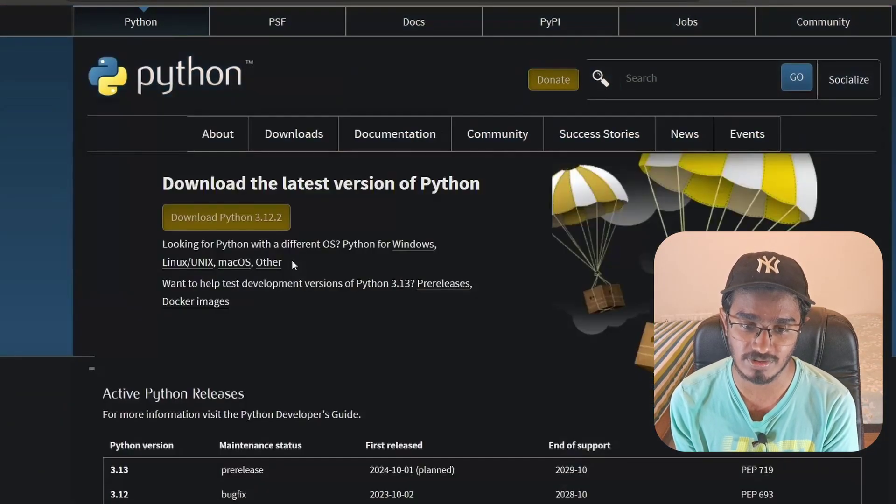
{"action": "scroll", "coordinate": [292, 260], "scroll_direction": "down", "scroll_amount": 5}
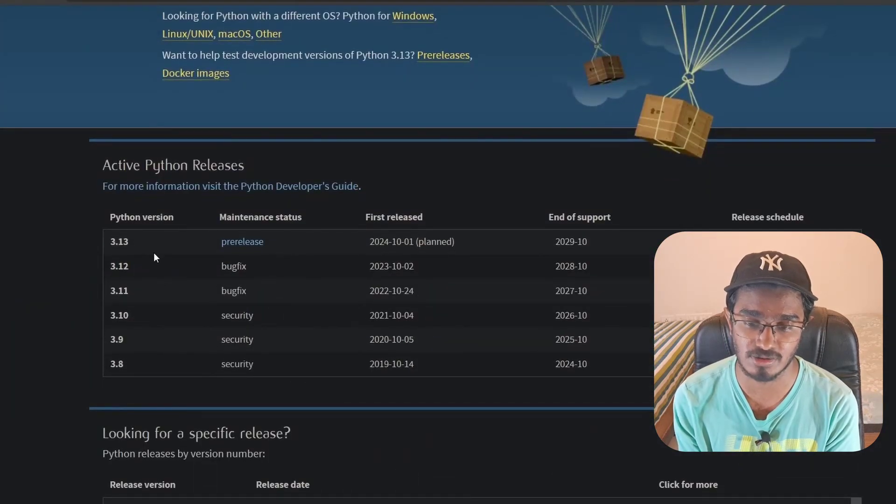
{"action": "scroll", "coordinate": [155, 257], "scroll_direction": "down", "scroll_amount": 5}
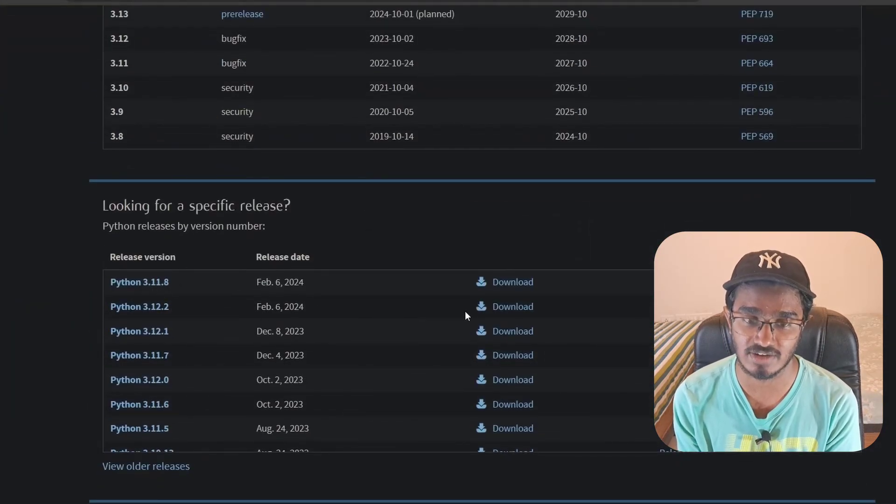
{"action": "left_click", "coordinate": [513, 307]}
Step: Download the Windows installer (64-bit), python-3.12.2-amd64.exe, from the Files section
{"action": "scroll", "coordinate": [299, 270], "scroll_direction": "down", "scroll_amount": 4}
{"action": "scroll", "coordinate": [299, 270], "scroll_direction": "down", "scroll_amount": 10}
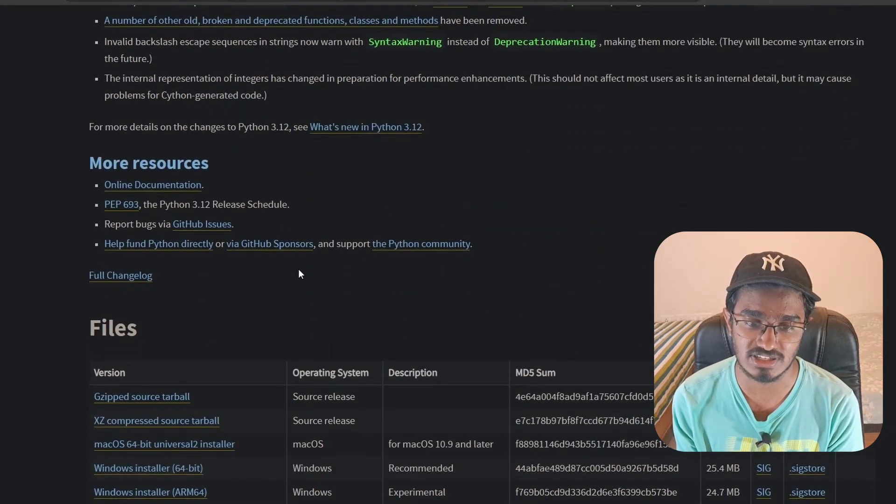
{"action": "scroll", "coordinate": [300, 274], "scroll_direction": "down", "scroll_amount": 3}
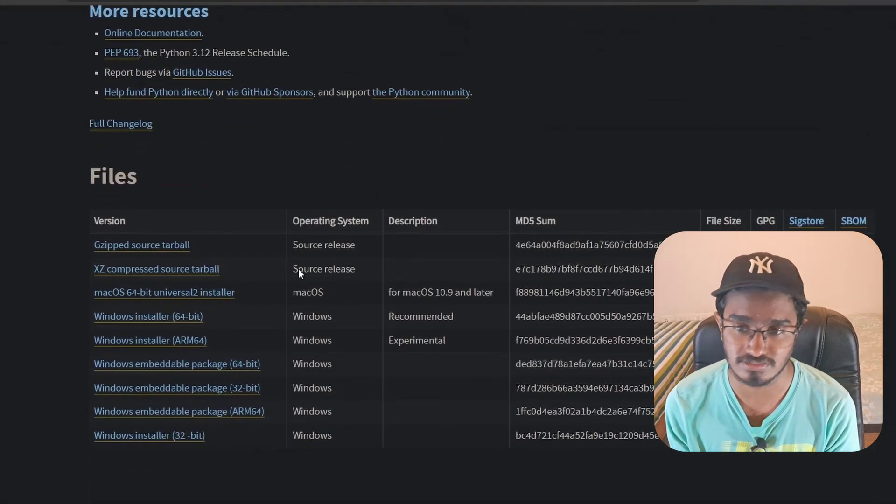
{"action": "left_click", "coordinate": [160, 317]}
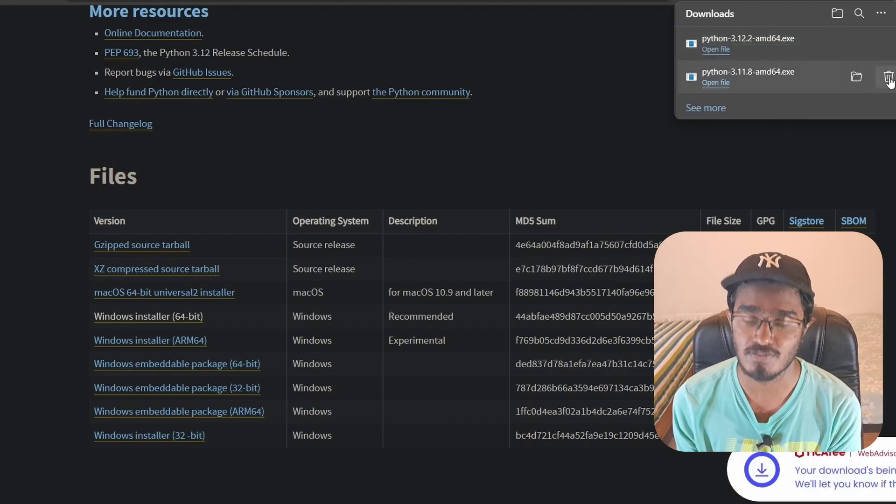
Step: Remove the old 3.11.8 download and install Python 3.12.2 with python.exe added to PATH
{"action": "left_click", "coordinate": [888, 76]}
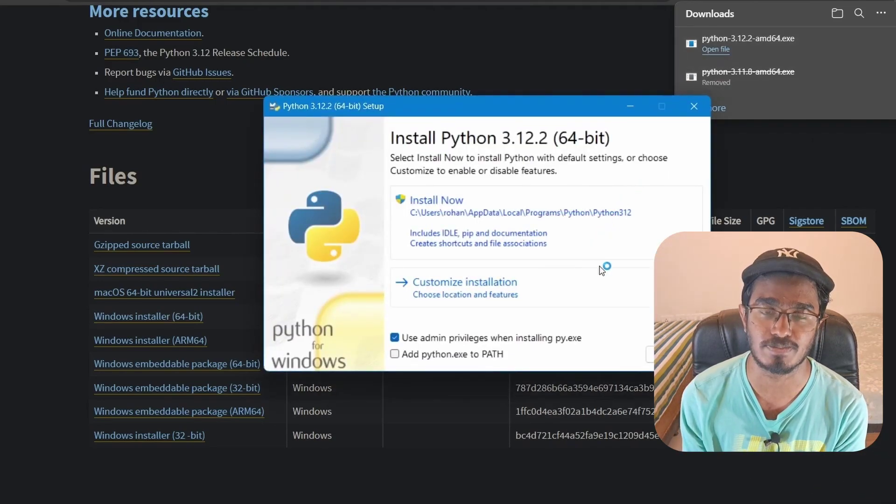
{"action": "left_click", "coordinate": [395, 355]}
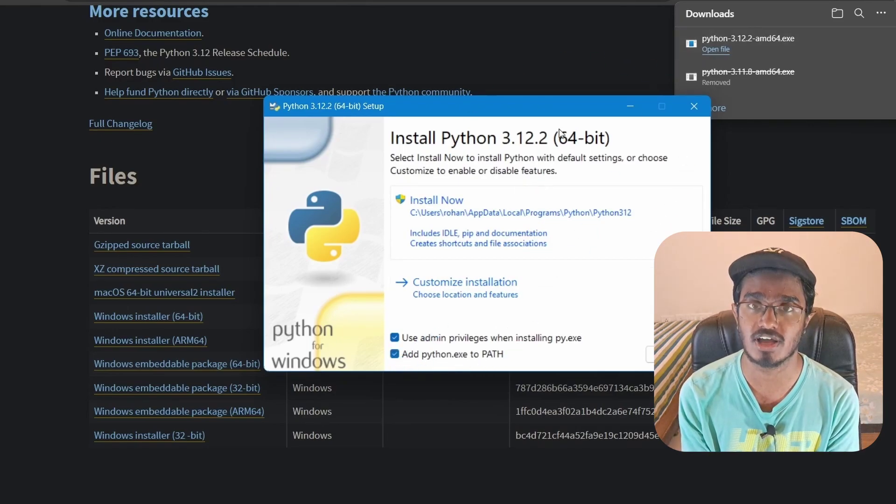
{"action": "left_click", "coordinate": [515, 200]}
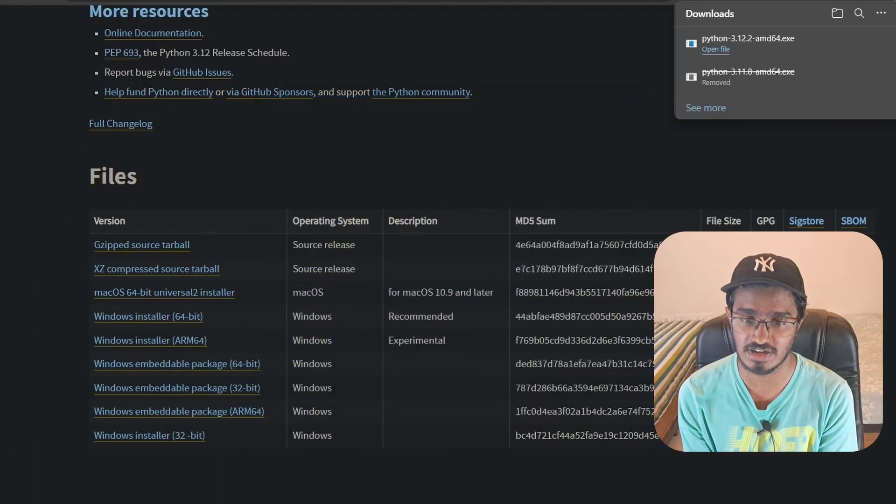
Step: Open Command Prompt and run 'python3.12 -m pip'
{"action": "type", "text": "cmd"}
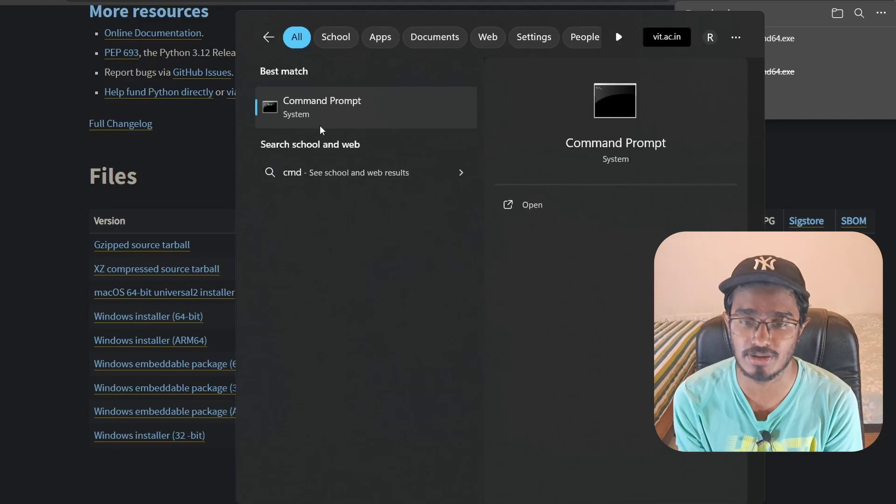
{"action": "left_click", "coordinate": [321, 125]}
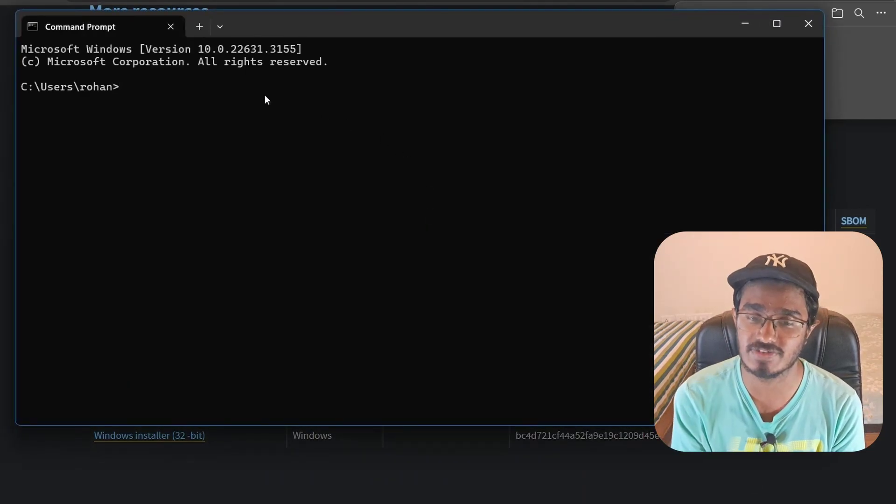
{"action": "type", "text": "python3.12 -m pip"}
{"action": "key", "text": "Return"}
Step: Run pip to list its commands, then confirm 'python --version' reports Python 3.12.2
{"action": "type", "text": "pip"}
{"action": "key", "text": "Return"}
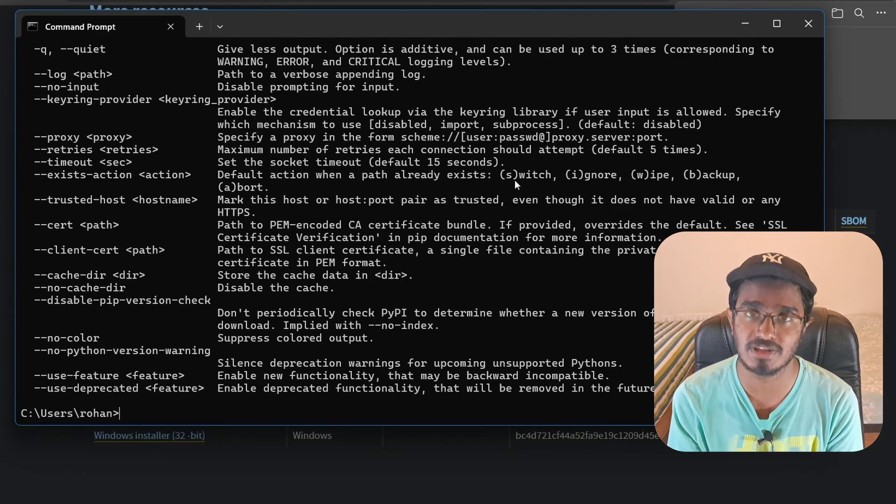
{"action": "scroll", "coordinate": [515, 181], "scroll_direction": "up", "scroll_amount": 13}
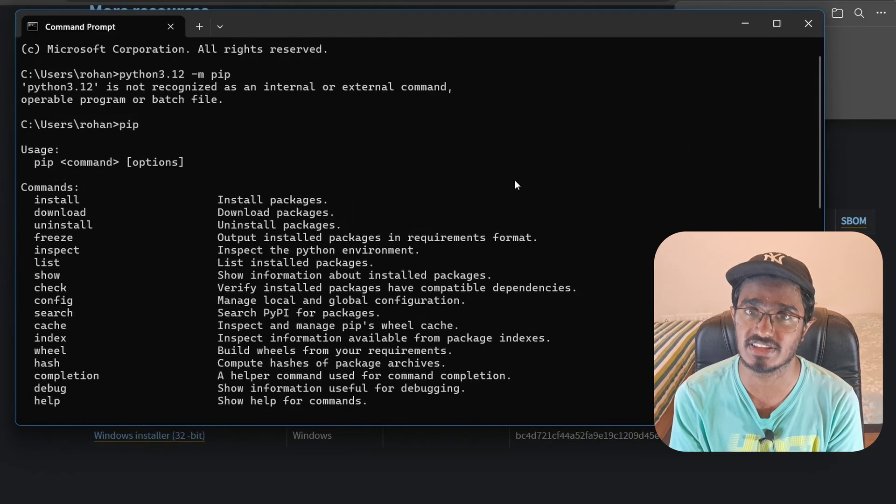
{"action": "scroll", "coordinate": [515, 183], "scroll_direction": "down", "scroll_amount": 12}
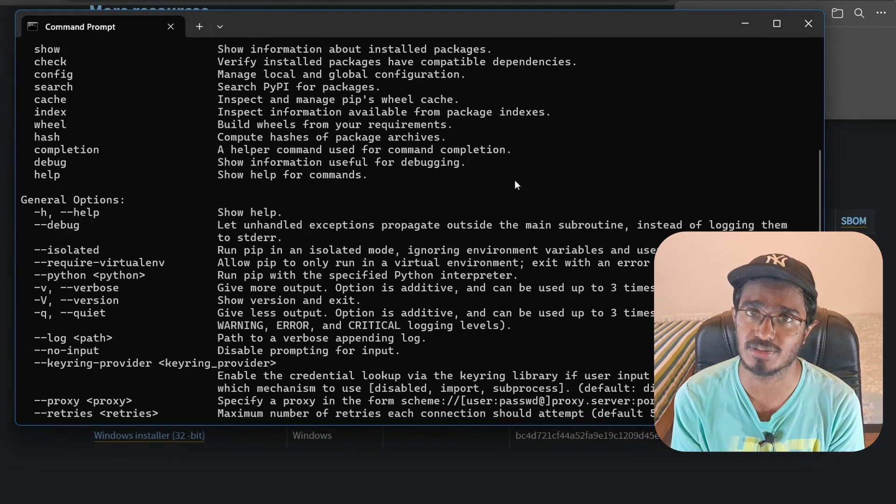
{"action": "type", "text": "python"}
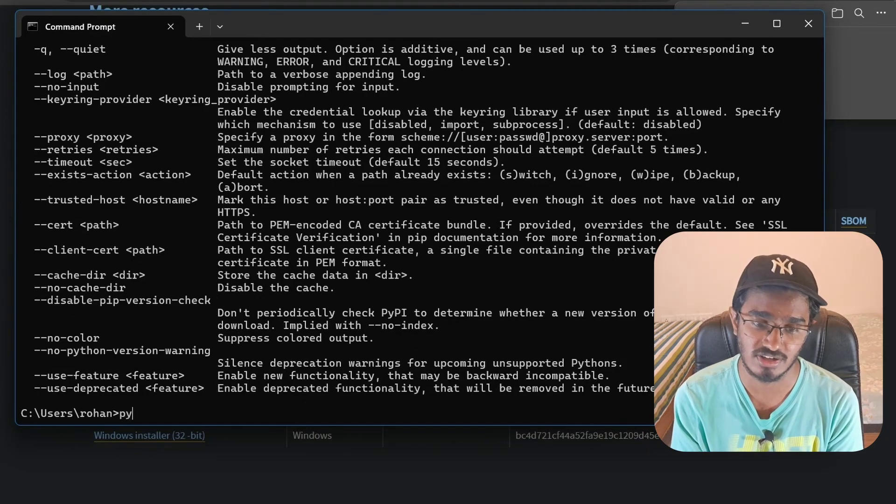
{"action": "type", "text": " --version"}
{"action": "key", "text": "Return"}
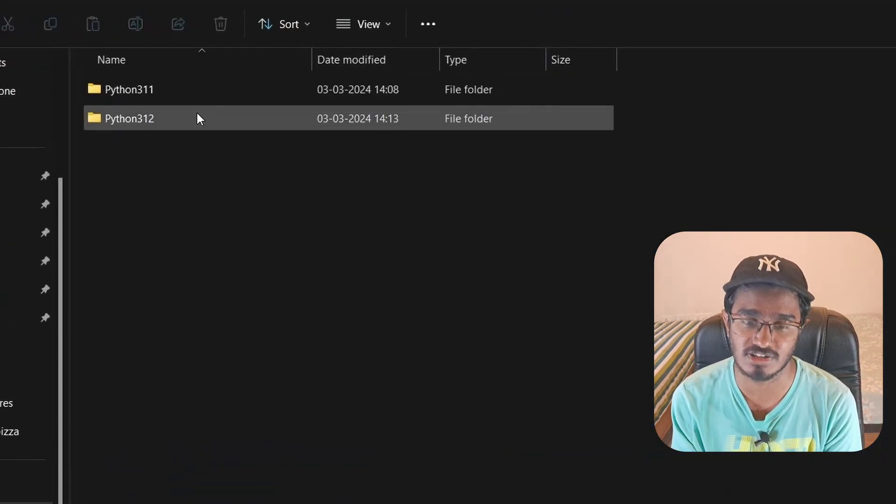
Step: Select the Python312 folder next to Python311 in the Python install directory
{"action": "left_click", "coordinate": [197, 114]}
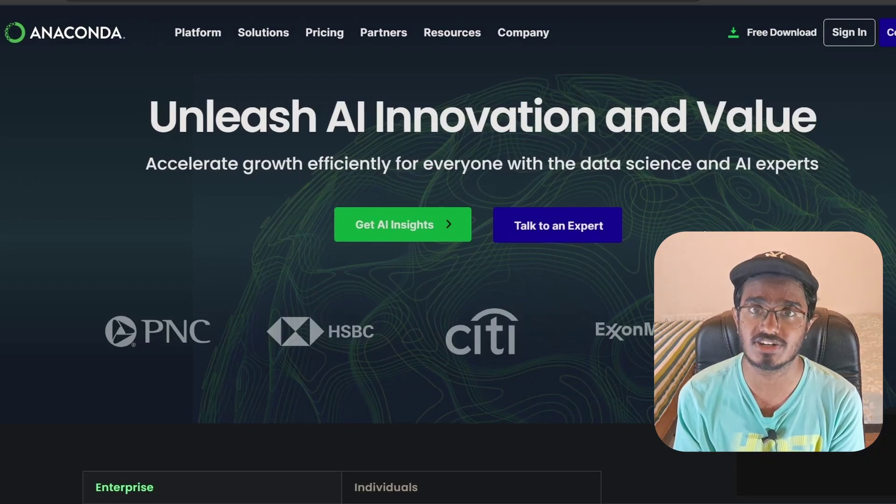
Step: Browse the Anaconda homepage, then open the 'Downloads - Anaconda' result for 'anaconda distribution'
{"action": "scroll", "coordinate": [705, 230], "scroll_direction": "down", "scroll_amount": 6}
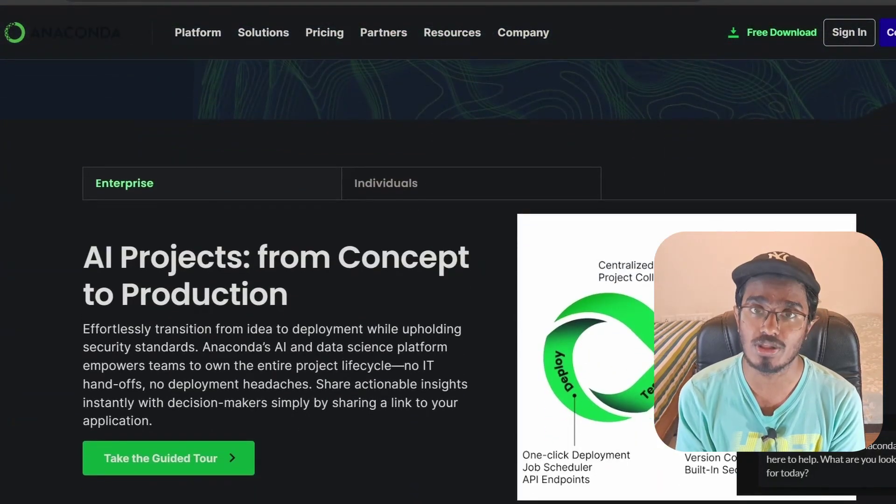
{"action": "scroll", "coordinate": [421, 266], "scroll_direction": "down", "scroll_amount": 15}
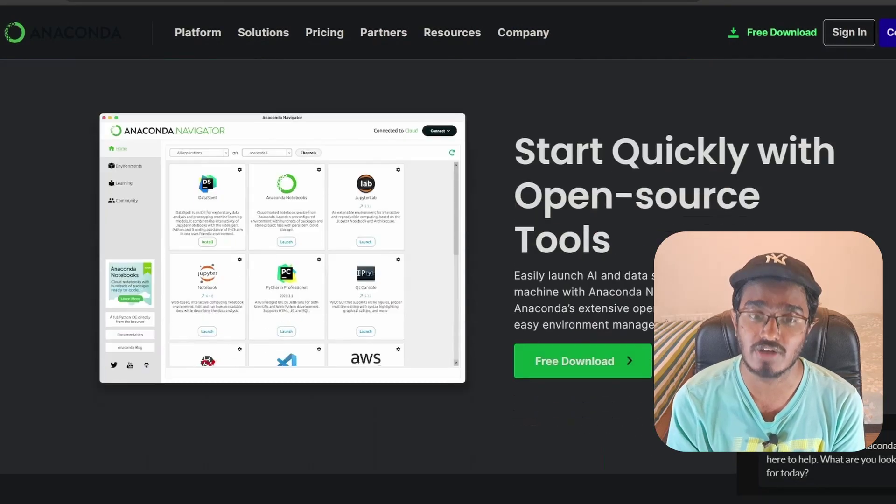
{"action": "scroll", "coordinate": [449, 280], "scroll_direction": "down", "scroll_amount": 3}
{"action": "scroll", "coordinate": [449, 280], "scroll_direction": "up", "scroll_amount": 6}
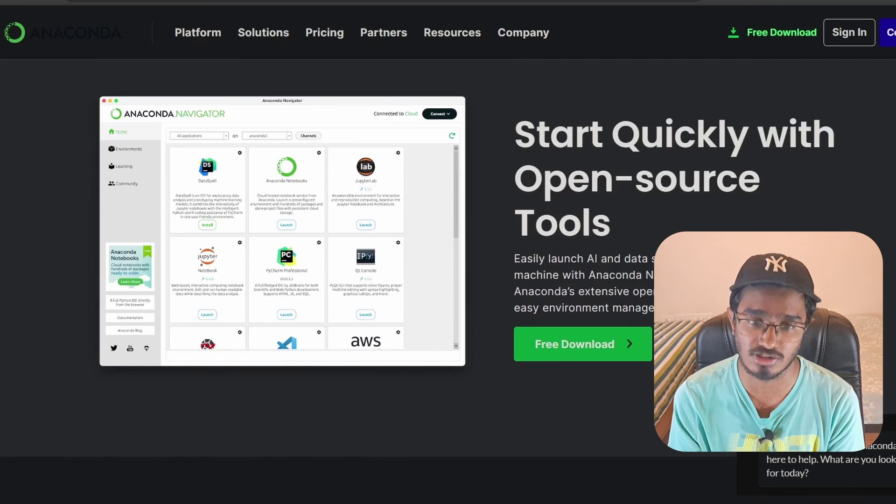
{"action": "scroll", "coordinate": [449, 281], "scroll_direction": "down", "scroll_amount": 19}
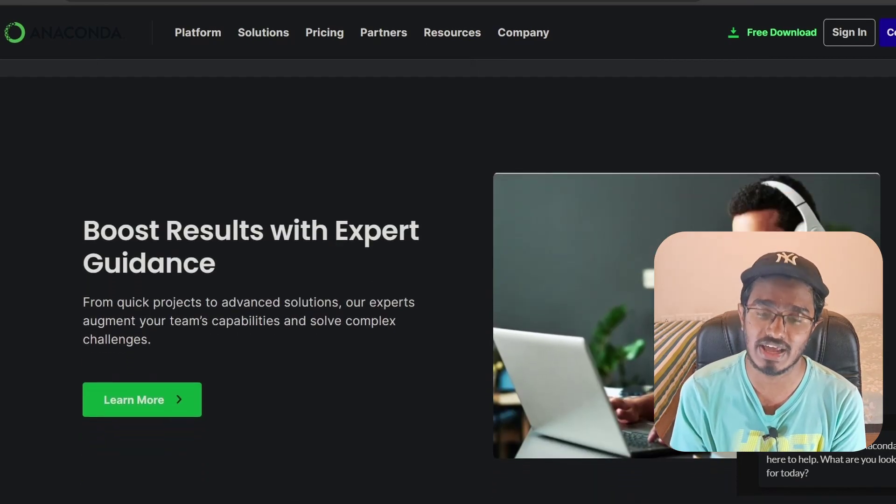
{"action": "scroll", "coordinate": [449, 280], "scroll_direction": "down", "scroll_amount": 9}
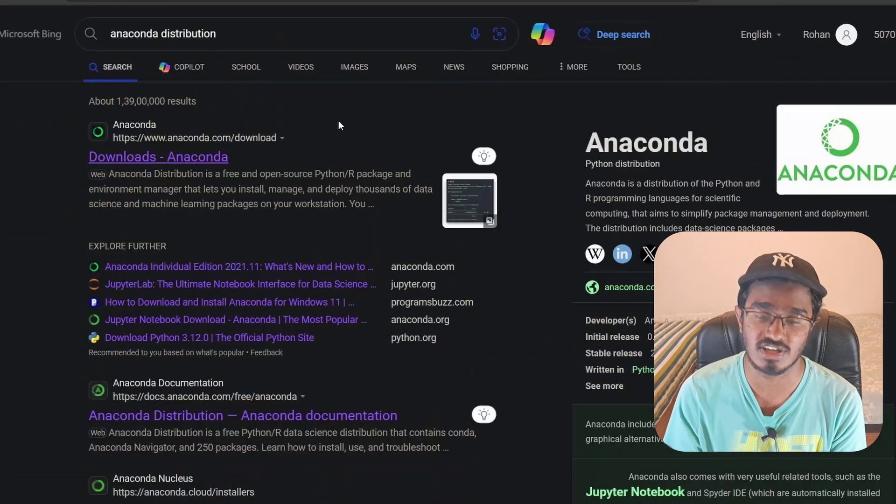
{"action": "scroll", "coordinate": [338, 121], "scroll_direction": "down", "scroll_amount": 1}
{"action": "scroll", "coordinate": [351, 157], "scroll_direction": "down", "scroll_amount": 1}
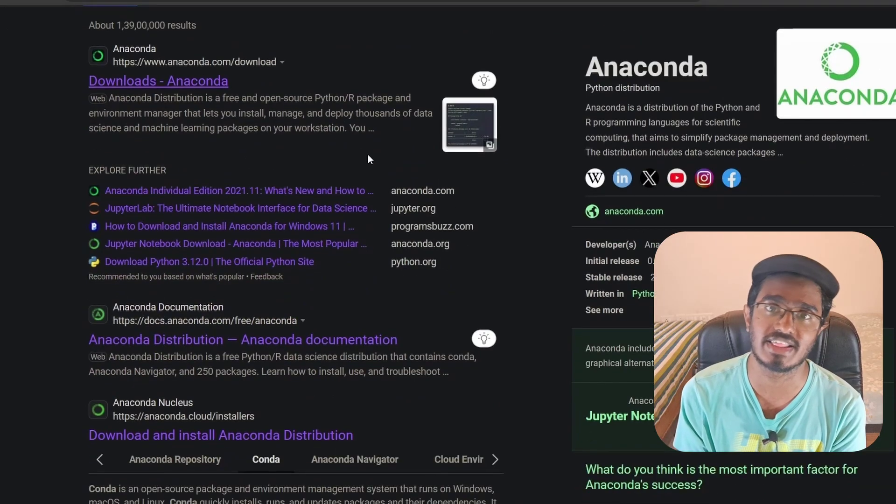
{"action": "scroll", "coordinate": [368, 155], "scroll_direction": "up", "scroll_amount": 2}
{"action": "left_click", "coordinate": [176, 159]}
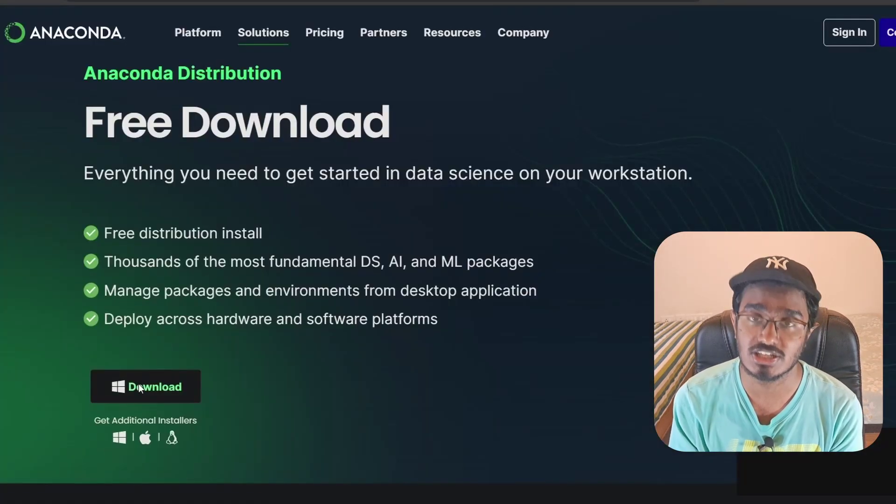
Step: Download and run the Anaconda installer, accepting the license and default installation type
{"action": "left_click", "coordinate": [139, 384]}
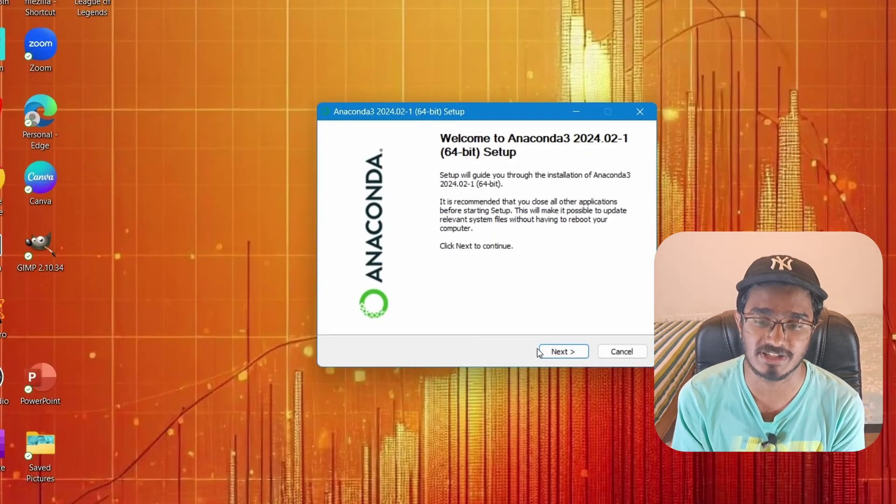
{"action": "left_click", "coordinate": [562, 353]}
{"action": "left_click", "coordinate": [563, 353]}
{"action": "left_click", "coordinate": [573, 353]}
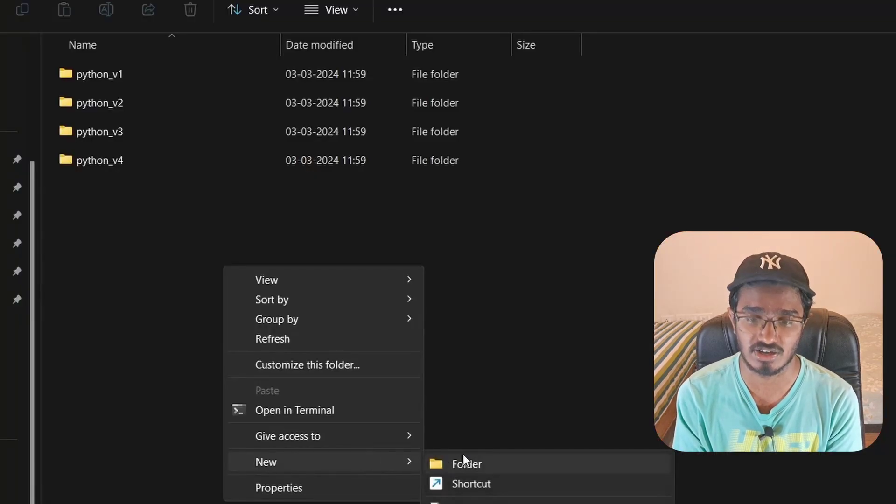
Step: Create an 'anaconda' folder beside python_v1–v4 and browse for a different install location
{"action": "left_click", "coordinate": [465, 461]}
{"action": "type", "text": "anaconda"}
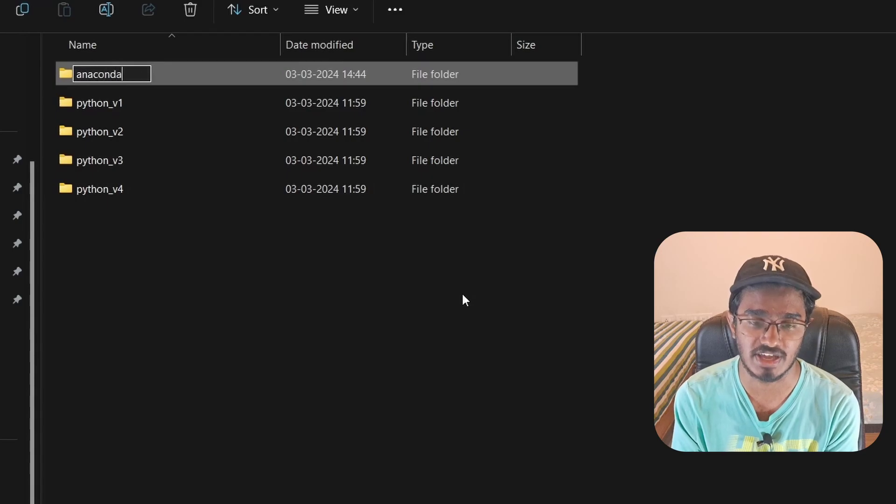
{"action": "key", "text": "Return"}
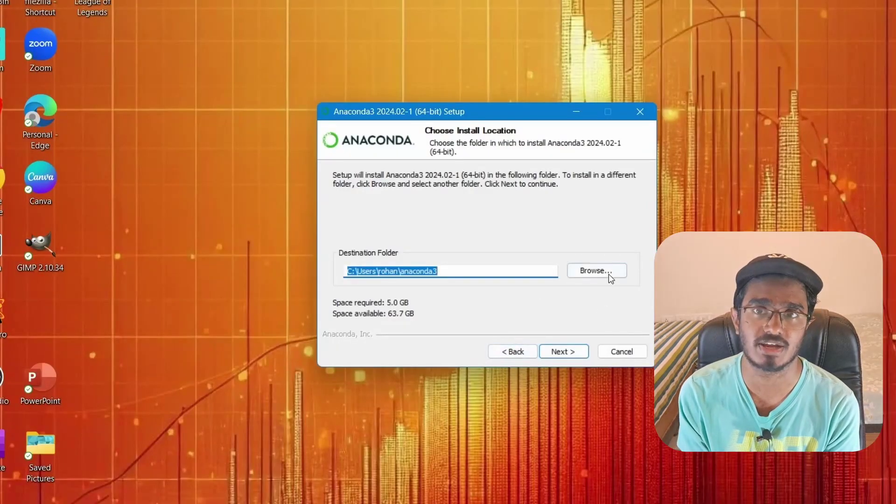
{"action": "left_click", "coordinate": [600, 274]}
Step: Choose This PC > DATA (D:) > Environment > anaconda as the install folder
{"action": "scroll", "coordinate": [536, 299], "scroll_direction": "down", "scroll_amount": 1}
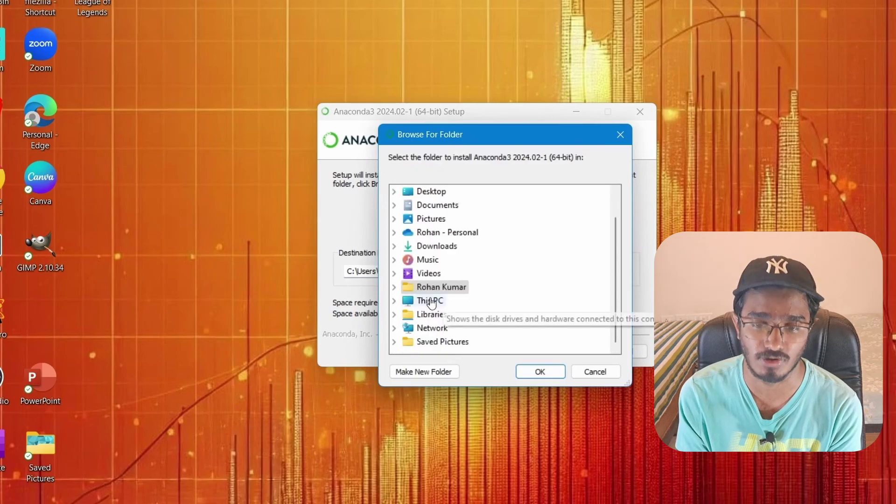
{"action": "left_click", "coordinate": [494, 303]}
{"action": "double_click", "coordinate": [453, 300]}
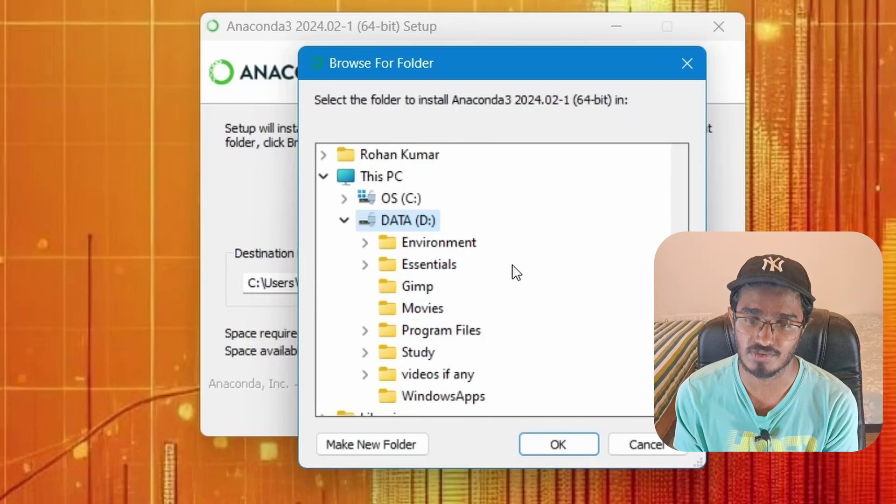
{"action": "double_click", "coordinate": [467, 244]}
{"action": "left_click", "coordinate": [455, 266]}
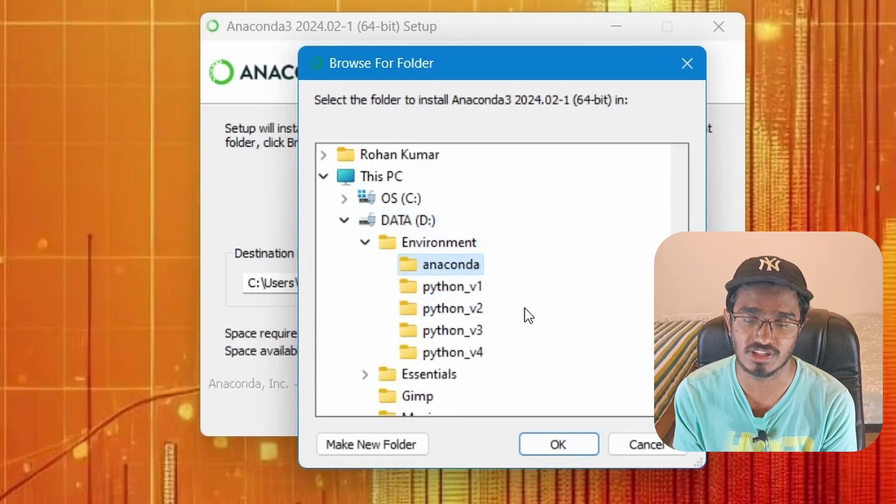
{"action": "left_click", "coordinate": [558, 445]}
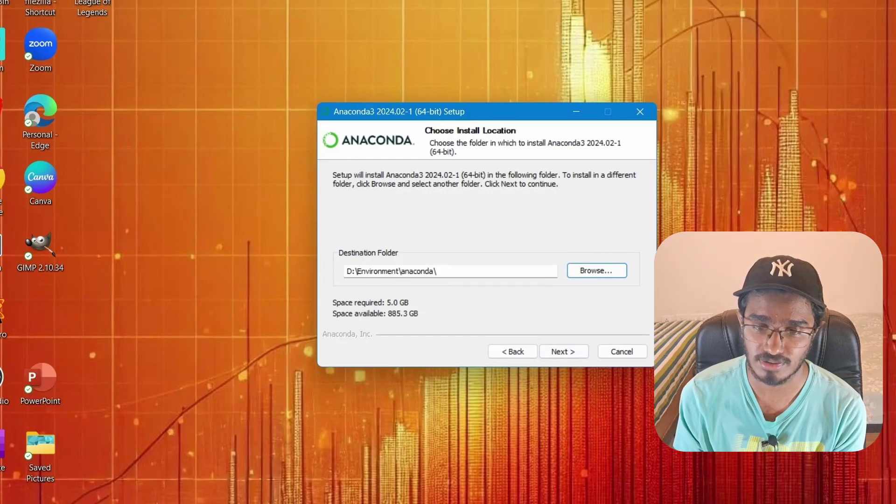
Step: Enable 'Add Anaconda3 to my PATH environment variable' in advanced options and begin installing
{"action": "left_click", "coordinate": [573, 352]}
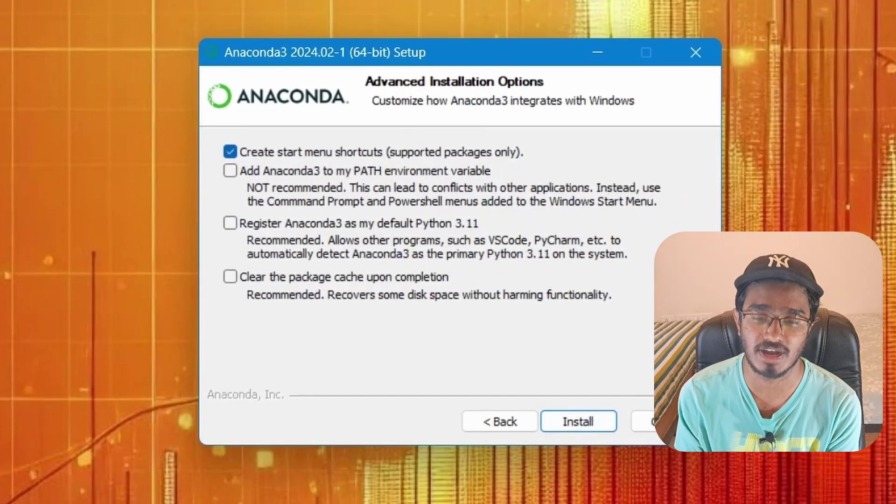
{"action": "left_click", "coordinate": [230, 171]}
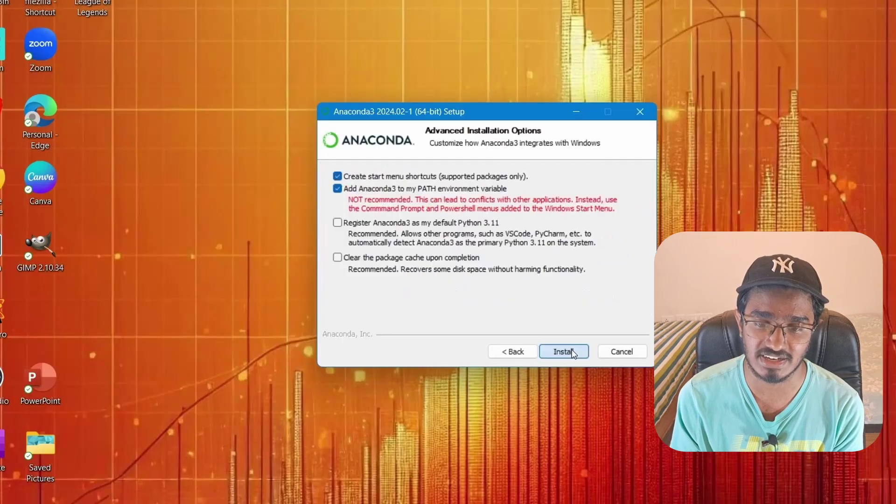
{"action": "left_click", "coordinate": [579, 422]}
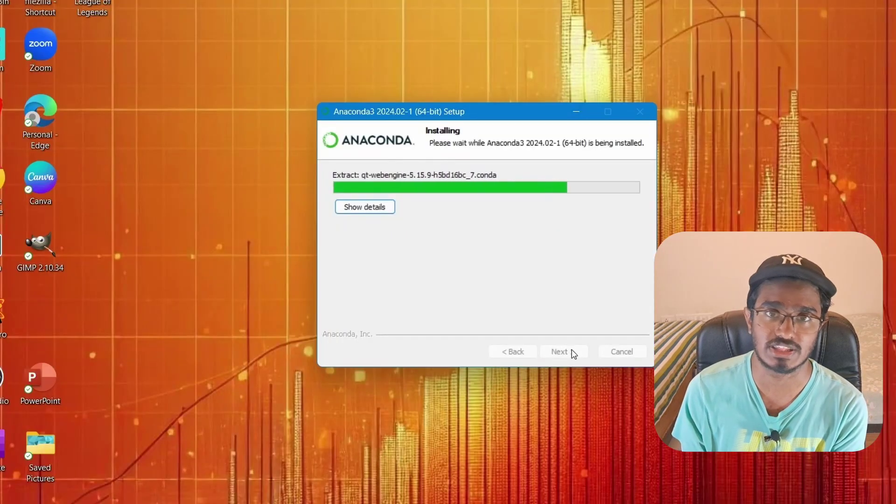
Step: Continue past the finished installation and the Anaconda Cloud page to the completion screen
{"action": "left_click", "coordinate": [574, 355]}
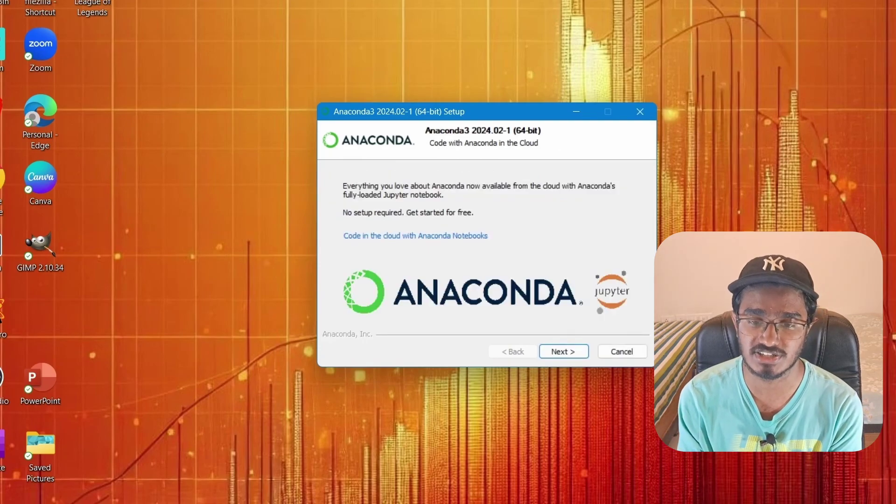
{"action": "left_click", "coordinate": [564, 353]}
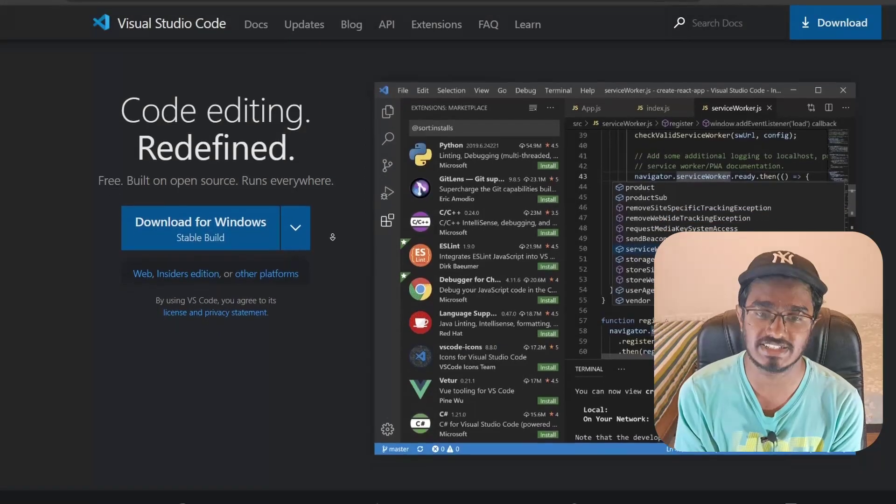
{"action": "scroll", "coordinate": [448, 252], "scroll_direction": "down", "scroll_amount": 1}
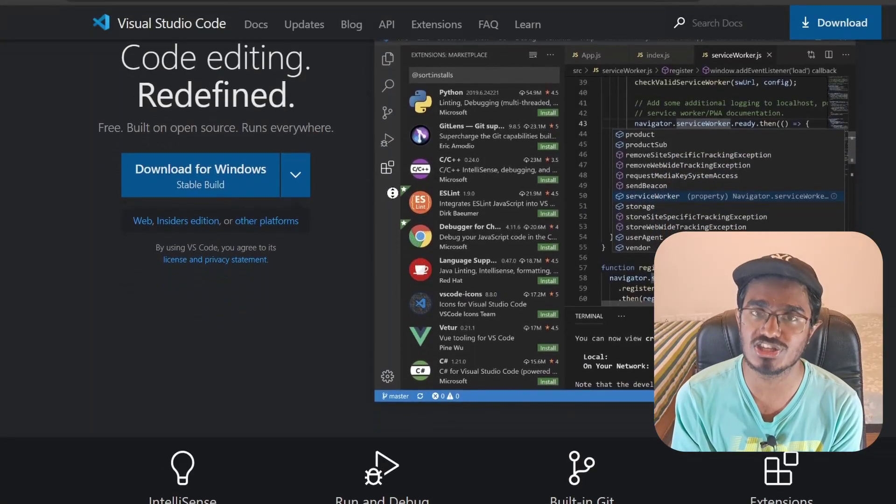
{"action": "scroll", "coordinate": [320, 248], "scroll_direction": "down", "scroll_amount": 1}
{"action": "scroll", "coordinate": [346, 208], "scroll_direction": "up", "scroll_amount": 3}
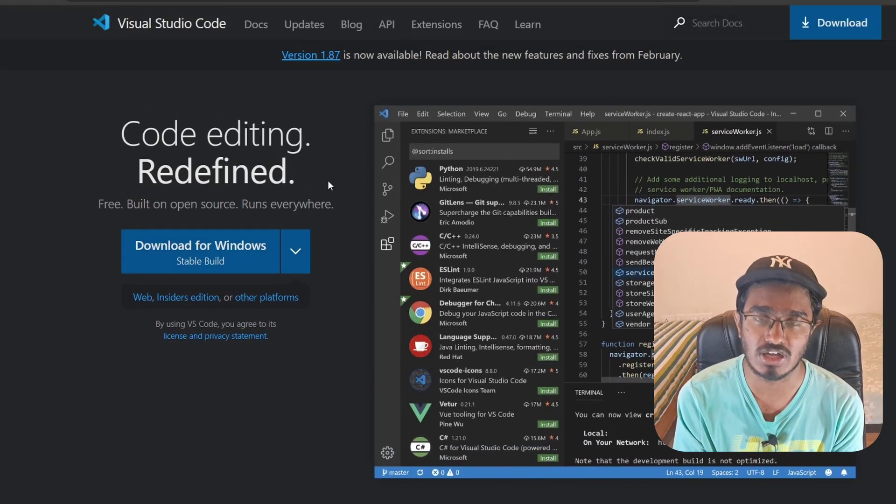
{"action": "scroll", "coordinate": [338, 184], "scroll_direction": "down", "scroll_amount": 6}
{"action": "scroll", "coordinate": [338, 184], "scroll_direction": "up", "scroll_amount": 6}
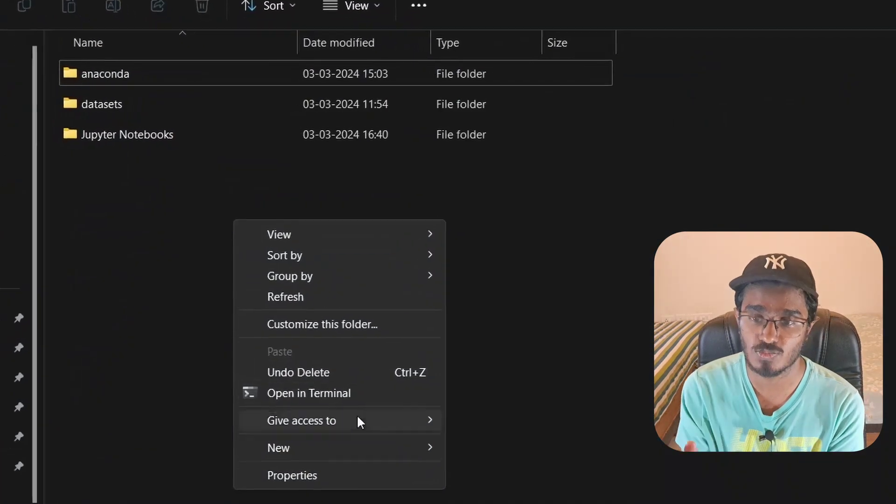
Step: Make a new folder in this directory and name it 'VS Code'
{"action": "mouse_move", "coordinate": [366, 457]}
{"action": "left_click", "coordinate": [508, 456]}
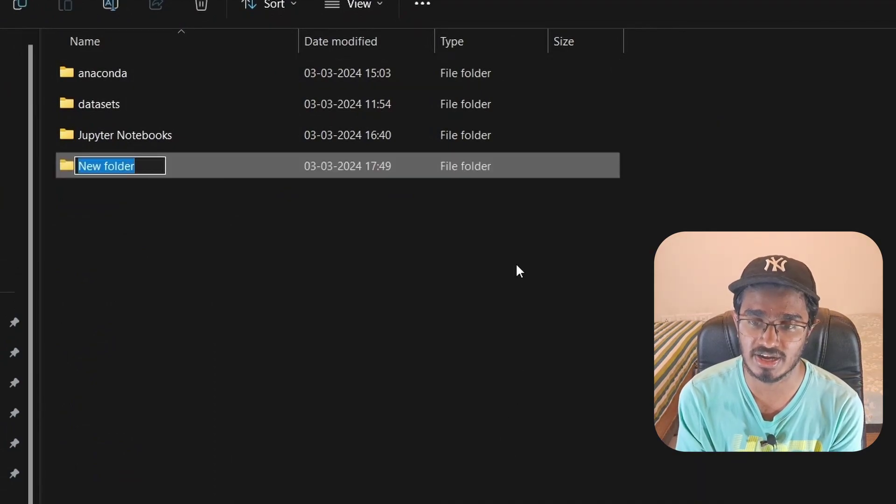
{"action": "type", "text": "Vs"}
{"action": "key", "text": "BackSpace"}
{"action": "type", "text": "S Code"}
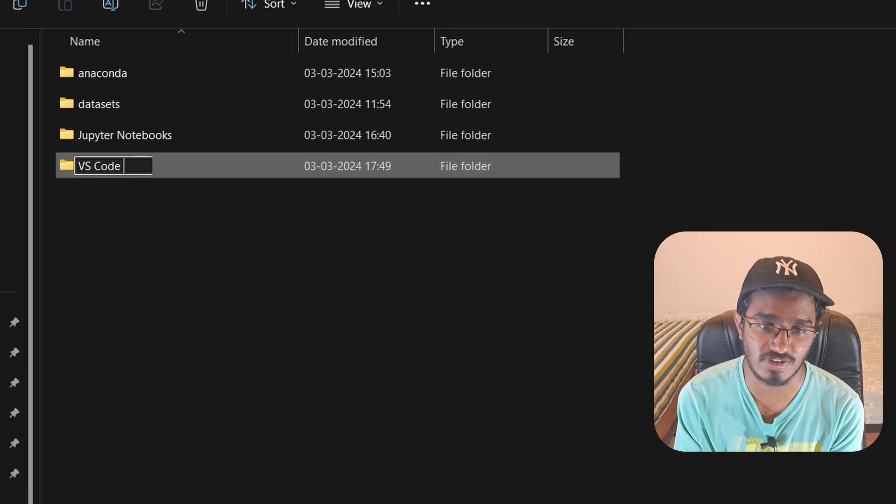
{"action": "key", "text": "Return"}
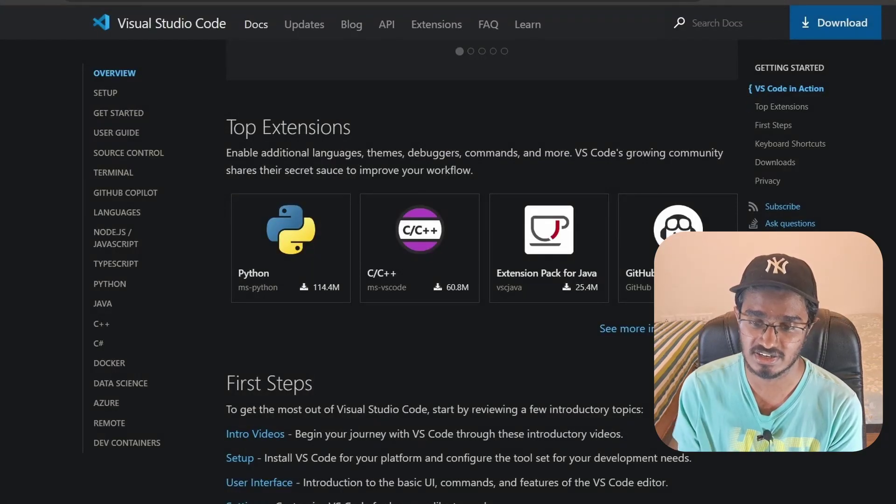
Step: Run VSCodeUserSetup from the browser's downloads, accept the license and install VS Code
{"action": "left_click", "coordinate": [878, 3]}
{"action": "left_click", "coordinate": [815, 150]}
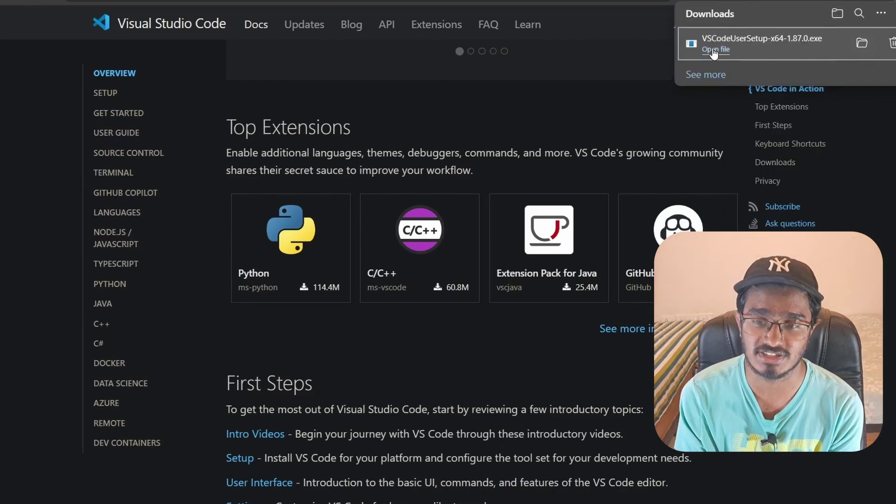
{"action": "left_click", "coordinate": [717, 49]}
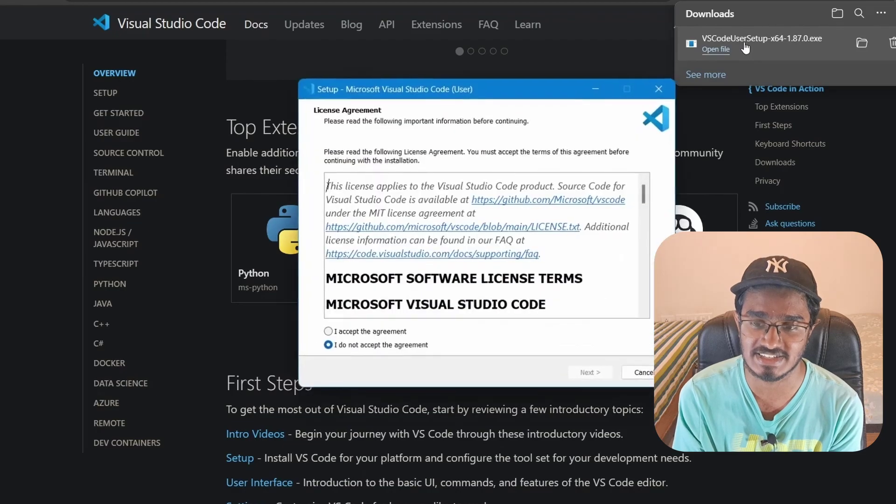
{"action": "left_click", "coordinate": [327, 333]}
{"action": "scroll", "coordinate": [481, 246], "scroll_direction": "down", "scroll_amount": 5}
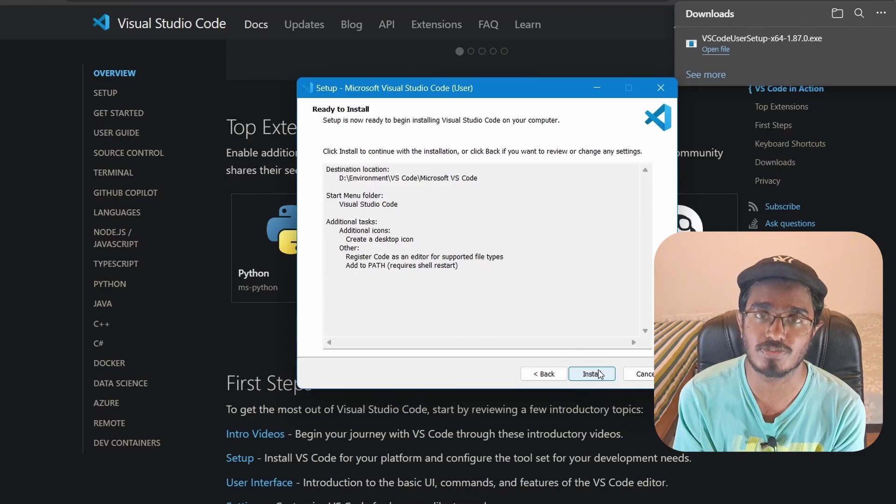
{"action": "left_click", "coordinate": [597, 376]}
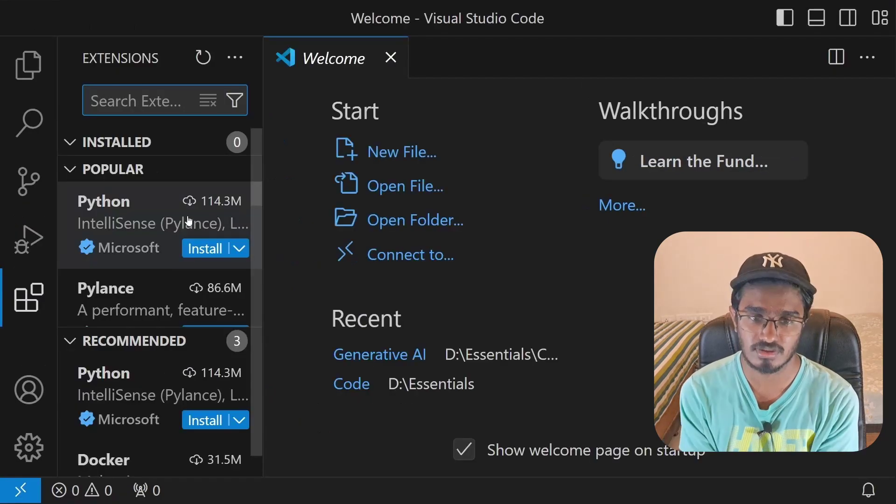
Step: Install the Python extension from the Extensions list
{"action": "scroll", "coordinate": [187, 226], "scroll_direction": "down", "scroll_amount": 2}
{"action": "scroll", "coordinate": [158, 244], "scroll_direction": "up", "scroll_amount": 3}
{"action": "mouse_move", "coordinate": [184, 240]}
{"action": "scroll", "coordinate": [185, 243], "scroll_direction": "down", "scroll_amount": 1}
{"action": "scroll", "coordinate": [197, 245], "scroll_direction": "up", "scroll_amount": 1}
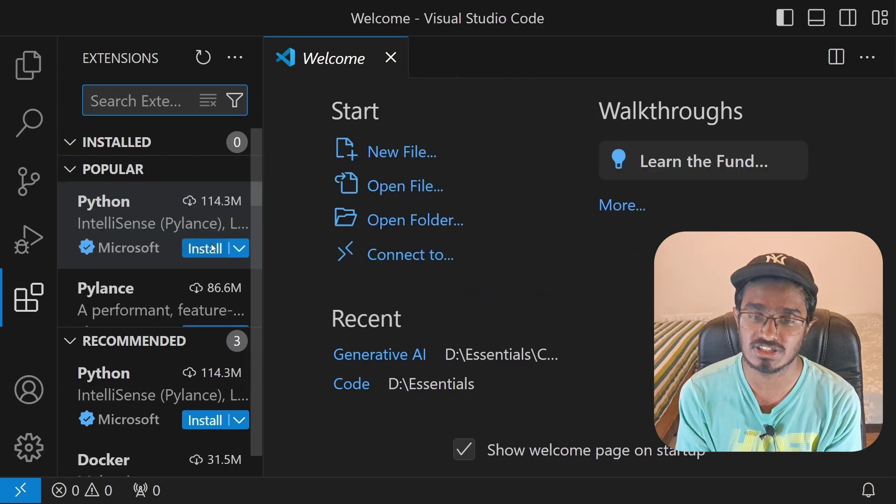
{"action": "left_click", "coordinate": [211, 246]}
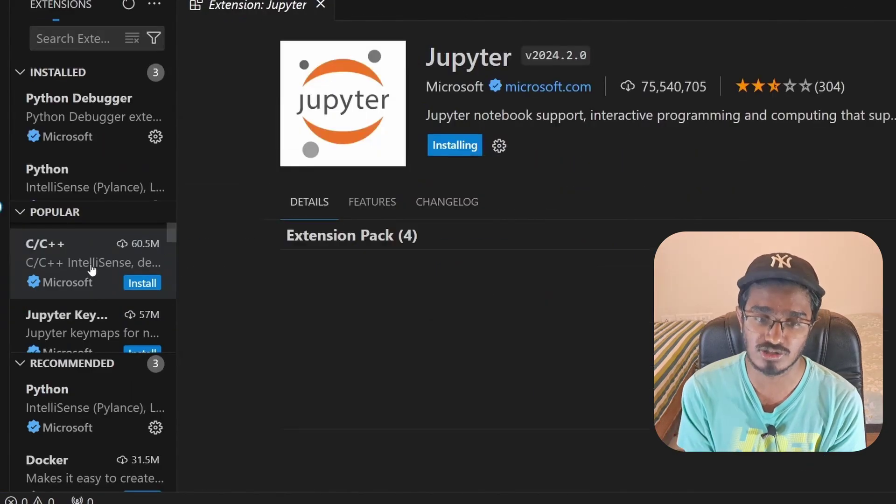
{"action": "mouse_move", "coordinate": [93, 277]}
{"action": "scroll", "coordinate": [127, 264], "scroll_direction": "down", "scroll_amount": 1}
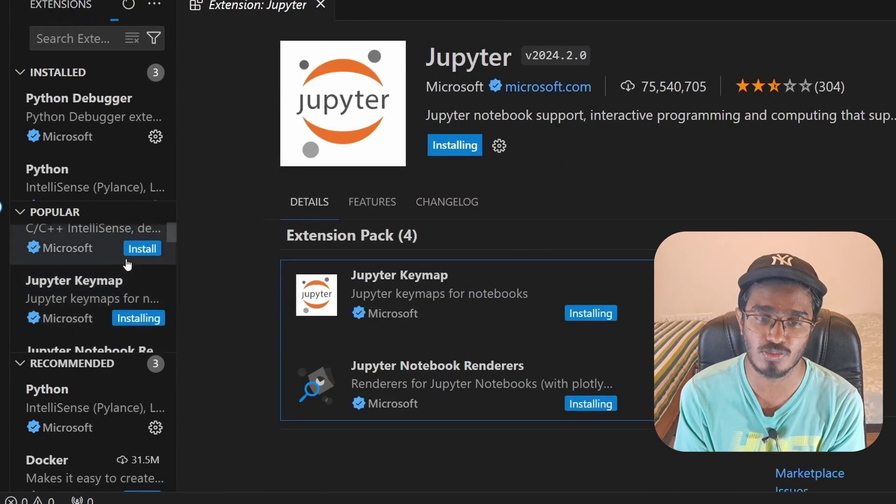
{"action": "scroll", "coordinate": [131, 270], "scroll_direction": "down", "scroll_amount": 7}
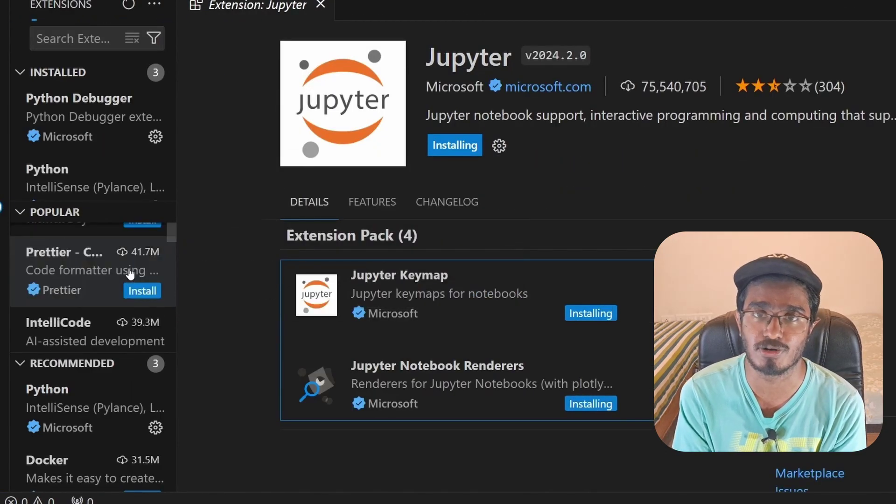
{"action": "scroll", "coordinate": [102, 278], "scroll_direction": "up", "scroll_amount": 2}
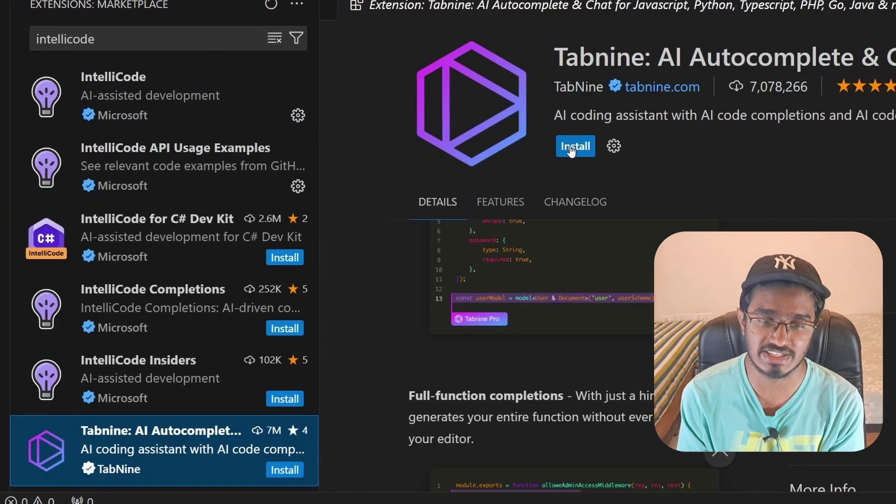
Step: Install the Tabnine and GitLens extensions and view the Get Started with GitLens page
{"action": "left_click", "coordinate": [583, 149]}
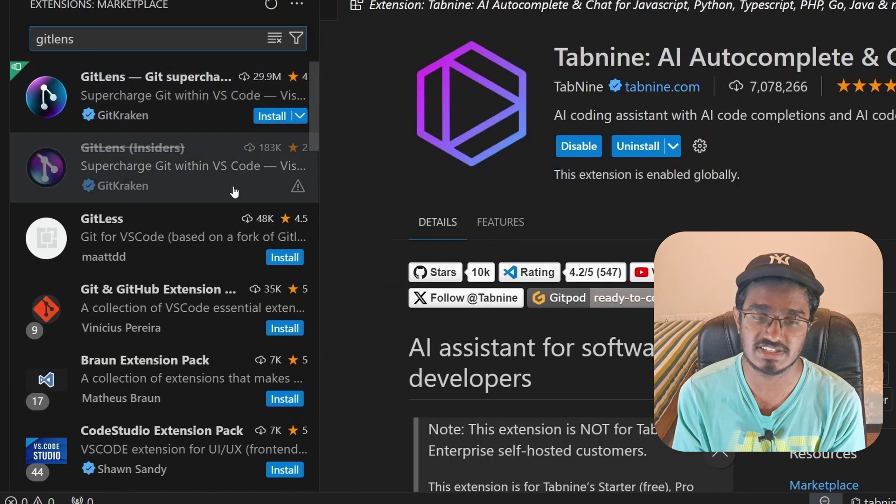
{"action": "left_click", "coordinate": [169, 108]}
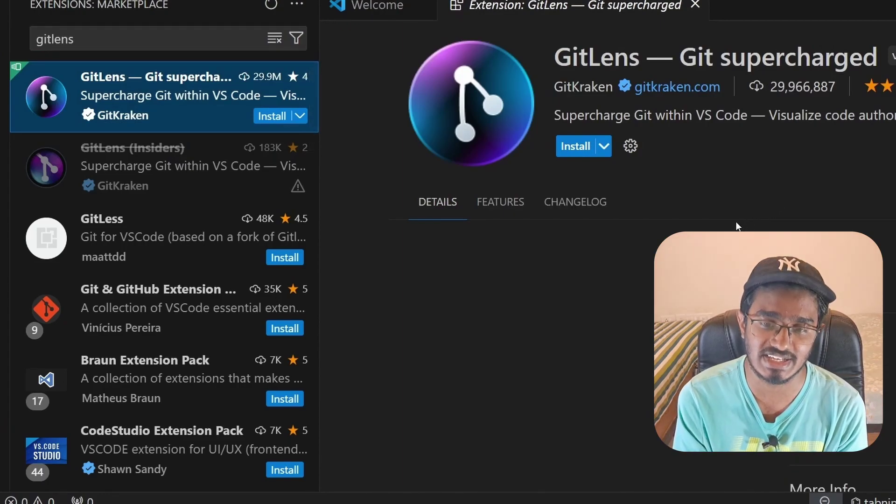
{"action": "left_click", "coordinate": [576, 146]}
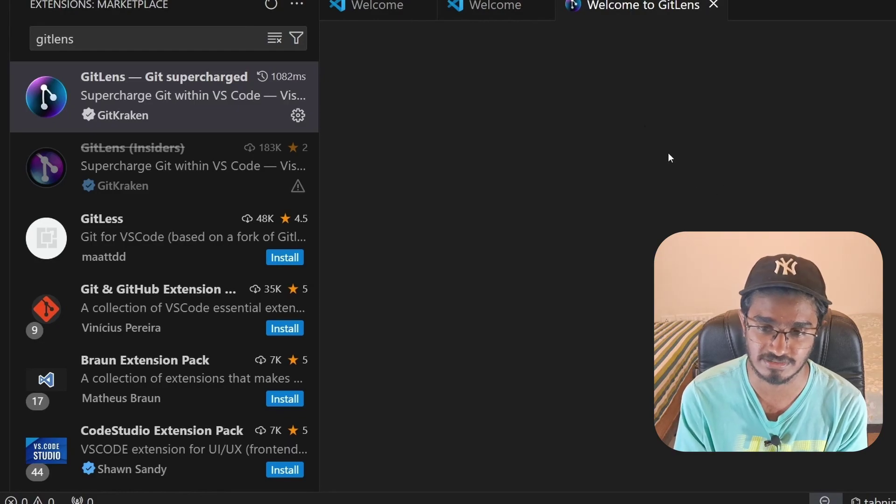
{"action": "left_click", "coordinate": [506, 10]}
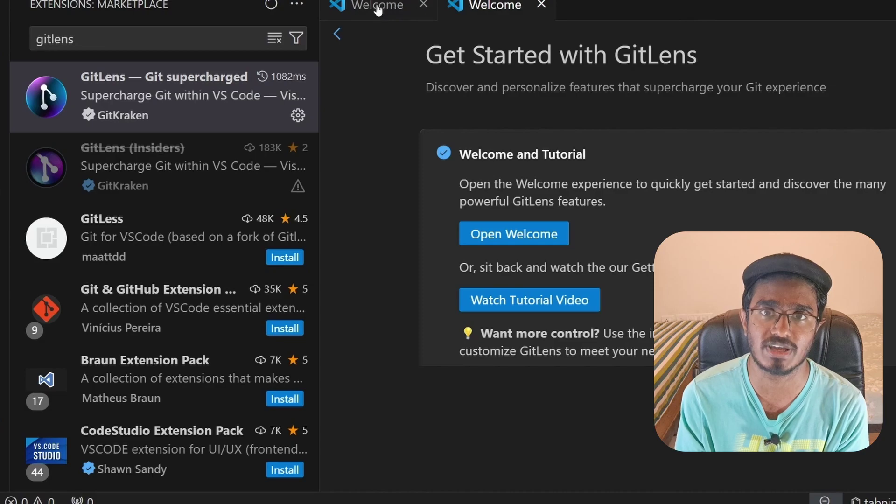
{"action": "left_click", "coordinate": [28, 41]}
Step: Search 'Black' and install Black Formatter, then install the autoDocstring extension
{"action": "double_click", "coordinate": [28, 42]}
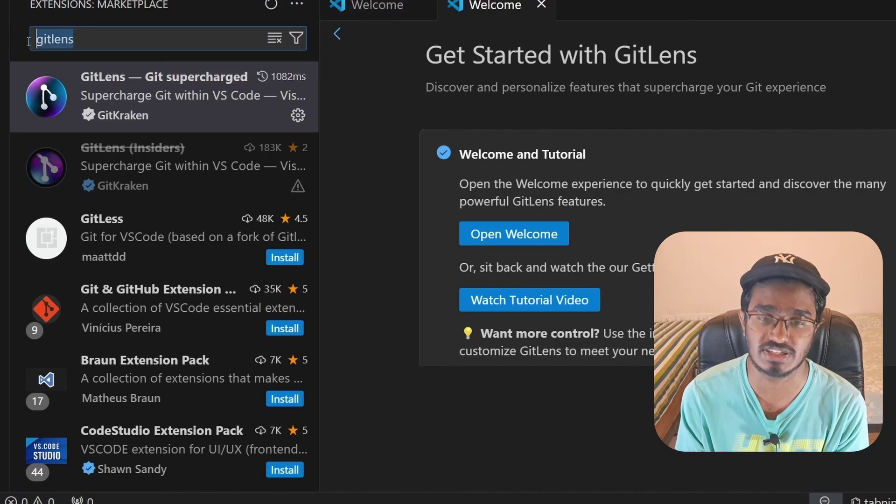
{"action": "key", "text": "BackSpace"}
{"action": "type", "text": "Black"}
{"action": "left_click", "coordinate": [164, 229]}
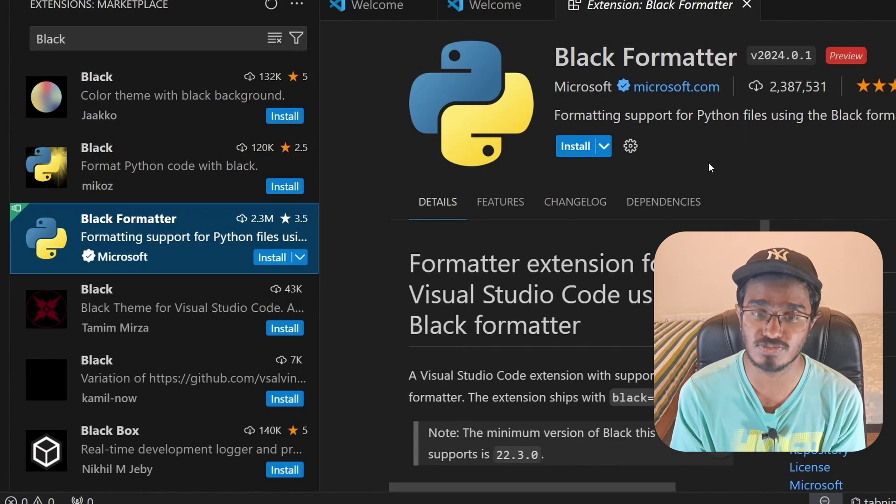
{"action": "left_click", "coordinate": [570, 146]}
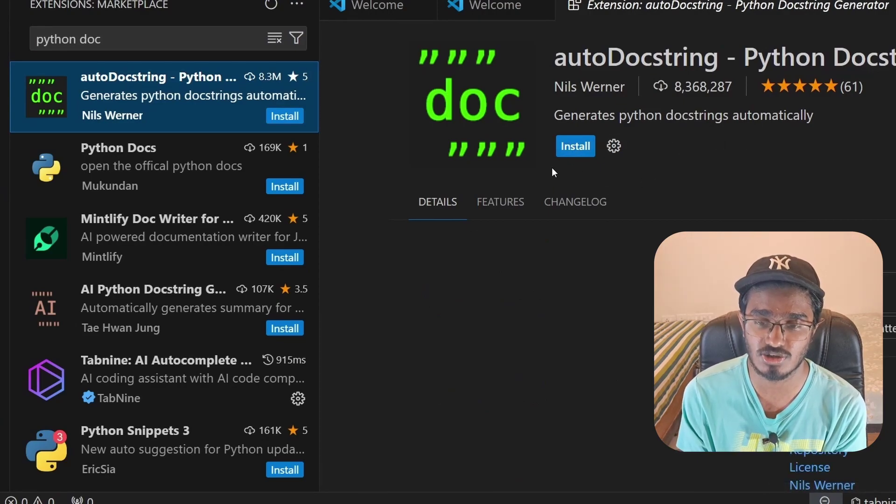
{"action": "left_click", "coordinate": [575, 148]}
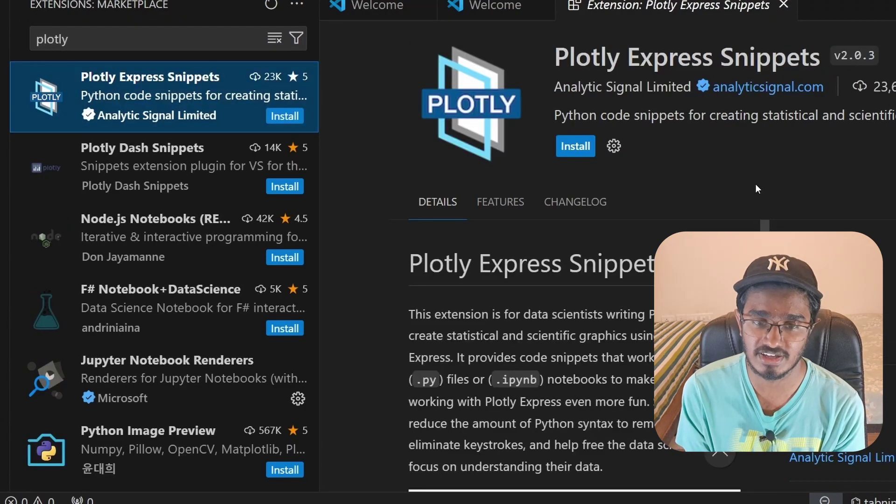
Step: Review the Plotly Express Snippets details page and install the extension
{"action": "scroll", "coordinate": [532, 355], "scroll_direction": "down", "scroll_amount": 5}
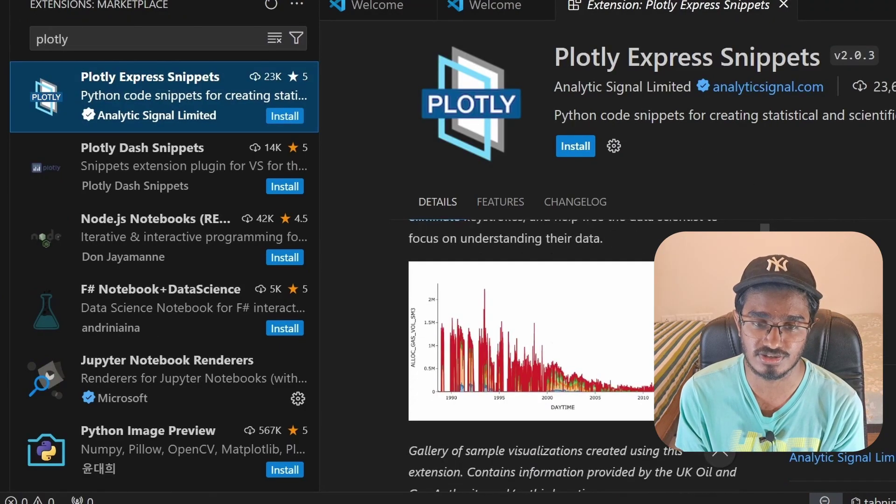
{"action": "scroll", "coordinate": [532, 355], "scroll_direction": "down", "scroll_amount": 5}
{"action": "scroll", "coordinate": [533, 355], "scroll_direction": "up", "scroll_amount": 3}
{"action": "scroll", "coordinate": [532, 354], "scroll_direction": "down", "scroll_amount": 2}
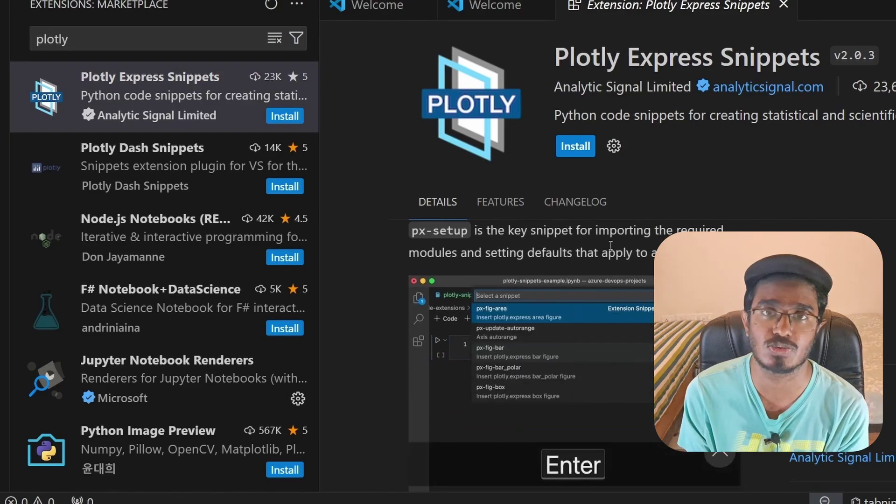
{"action": "left_click", "coordinate": [590, 146]}
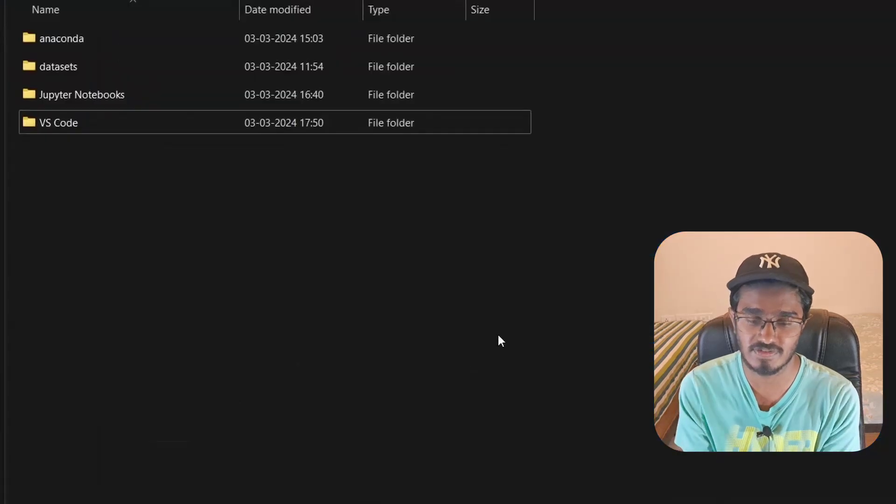
Step: Create a new folder named Git in the current File Explorer folder
{"action": "right_click", "coordinate": [279, 229]}
{"action": "mouse_move", "coordinate": [378, 369]}
{"action": "left_click", "coordinate": [551, 363]}
{"action": "type", "text": "Git"}
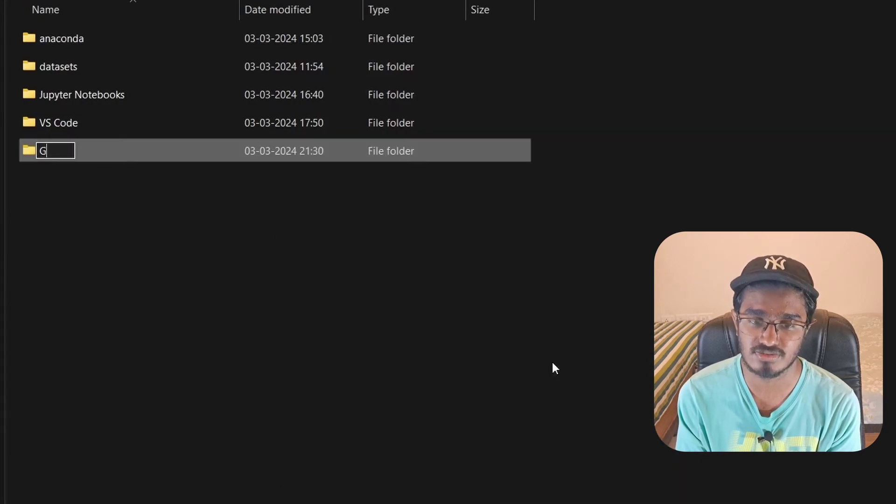
{"action": "key", "text": "Return"}
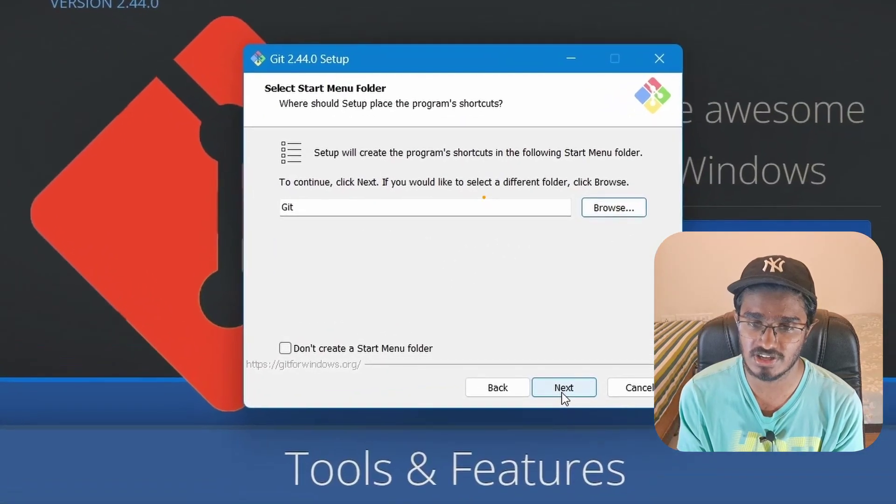
Step: Keep the Git start menu folder, choose MinTTY for Git Bash, and reach experimental options
{"action": "left_click", "coordinate": [588, 375]}
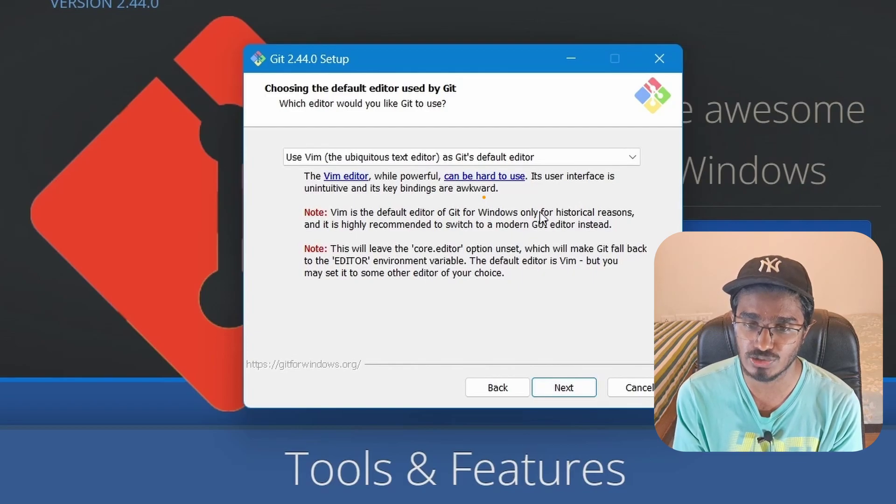
{"action": "left_click", "coordinate": [632, 157]}
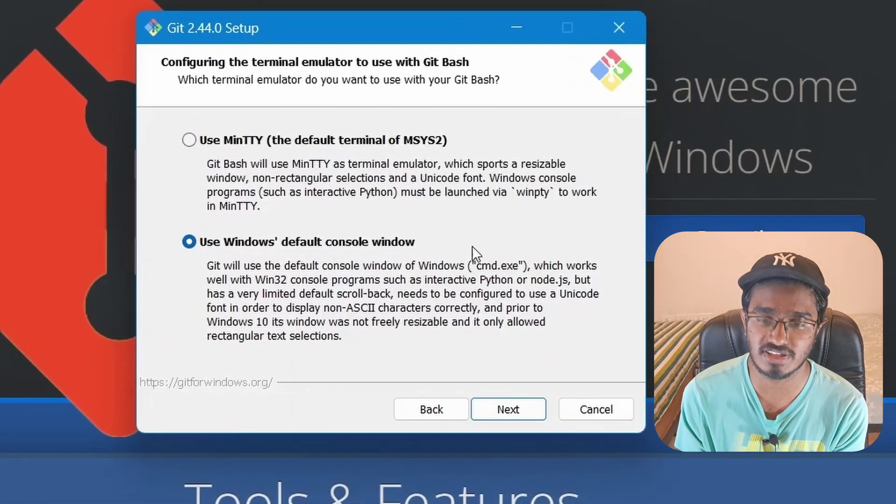
{"action": "left_click", "coordinate": [195, 141]}
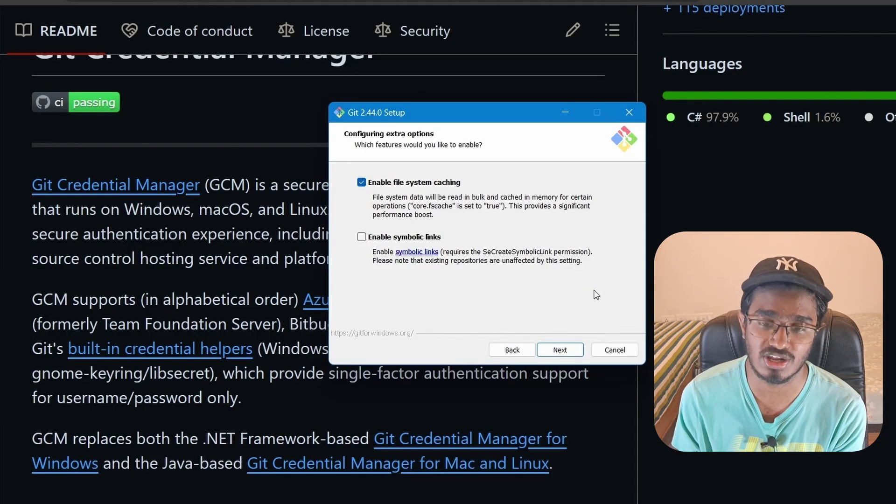
{"action": "left_click", "coordinate": [571, 350]}
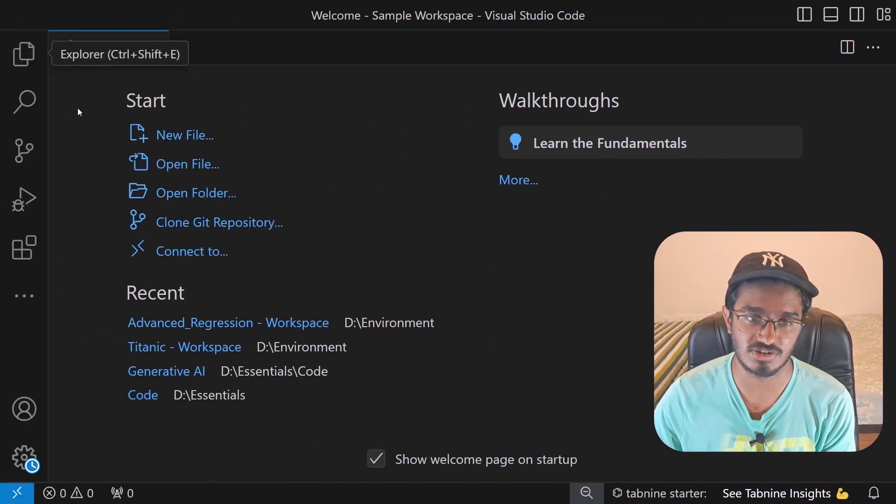
Step: Show the Sample Workspace file list in Explorer and add a new file entry
{"action": "left_click", "coordinate": [24, 54]}
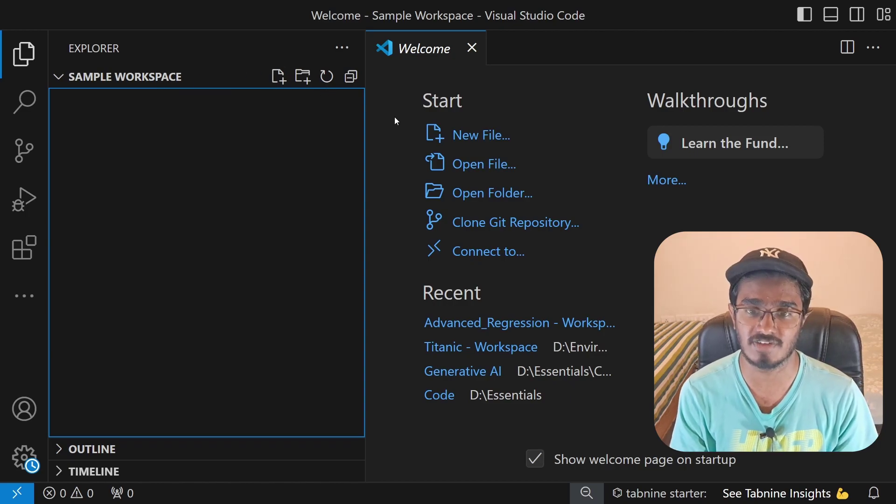
{"action": "left_click", "coordinate": [19, 54]}
{"action": "left_click", "coordinate": [161, 136]}
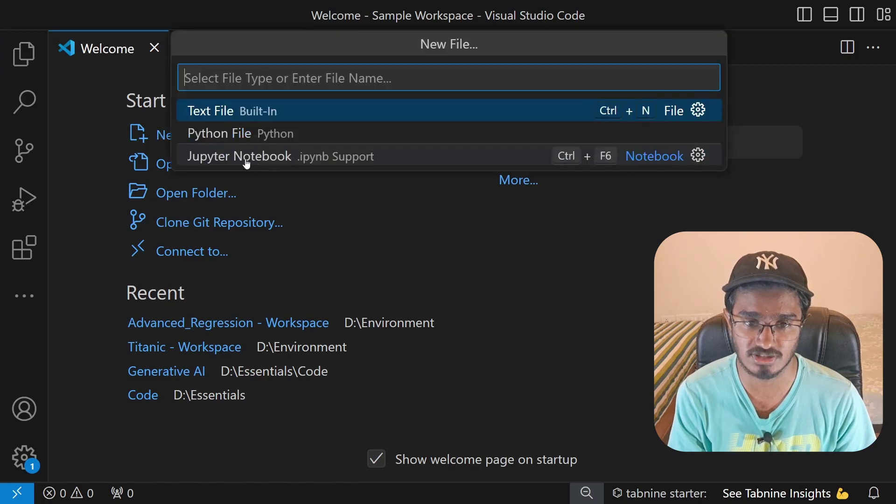
{"action": "key", "text": "Escape"}
{"action": "left_click", "coordinate": [44, 63]}
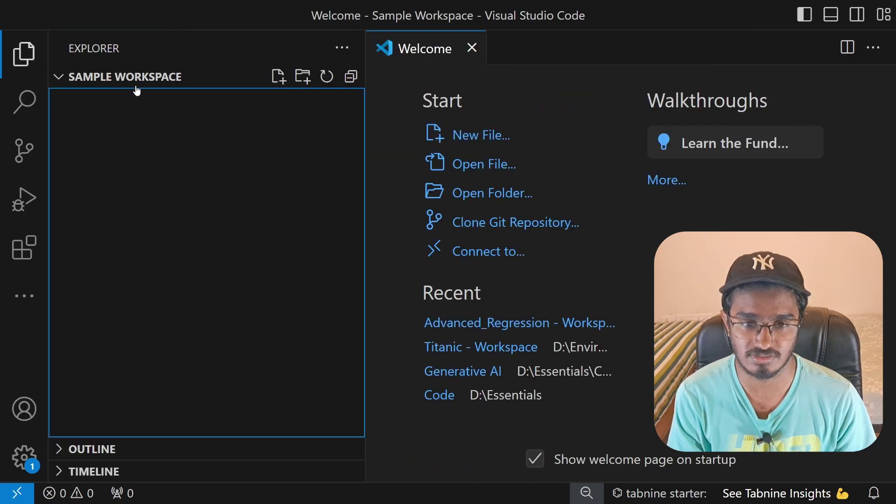
{"action": "left_click", "coordinate": [278, 76]}
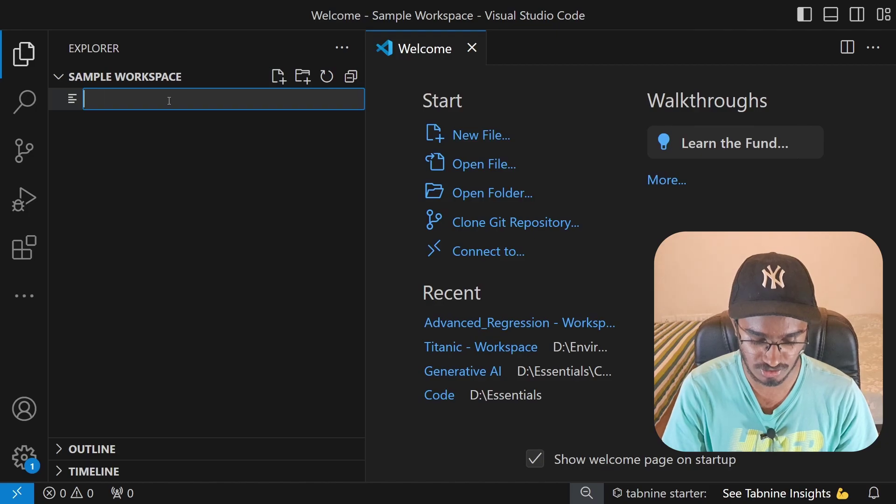
Step: Name the new workspace file requirements.txt
{"action": "left_click", "coordinate": [169, 101]}
{"action": "type", "text": "requr"}
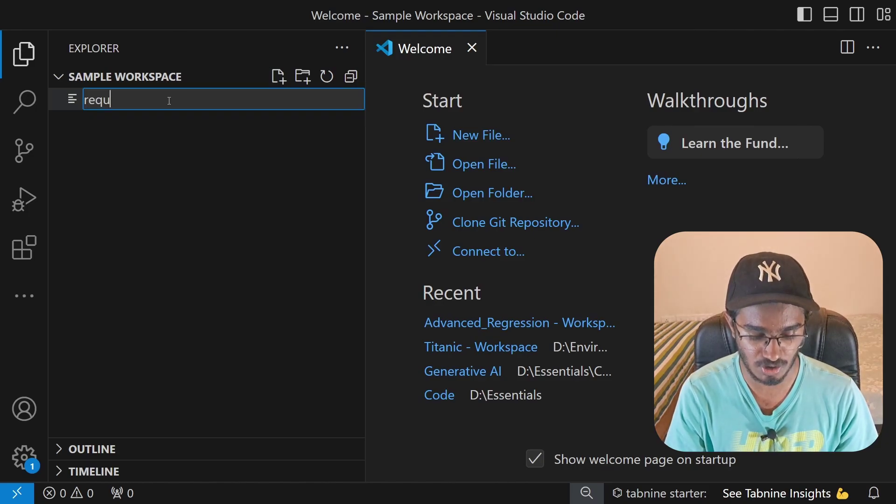
{"action": "key", "text": "BackSpace"}
{"action": "type", "text": "irements.txt"}
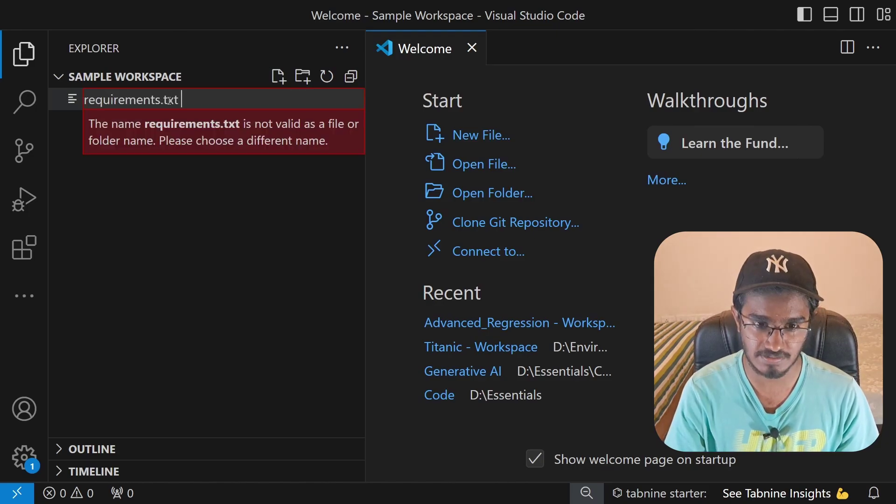
{"action": "key", "text": "Return"}
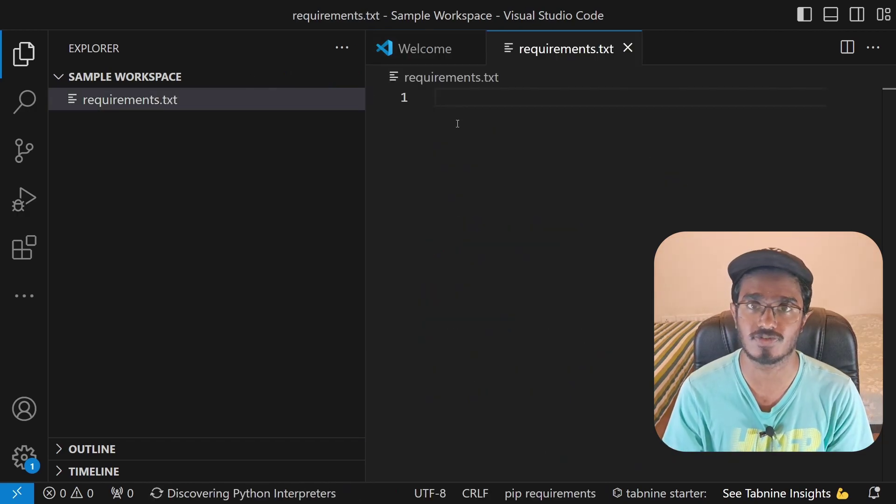
Step: List numpy, pandas and matplotlib on separate lines in requirements.txt
{"action": "type", "text": "numpy"}
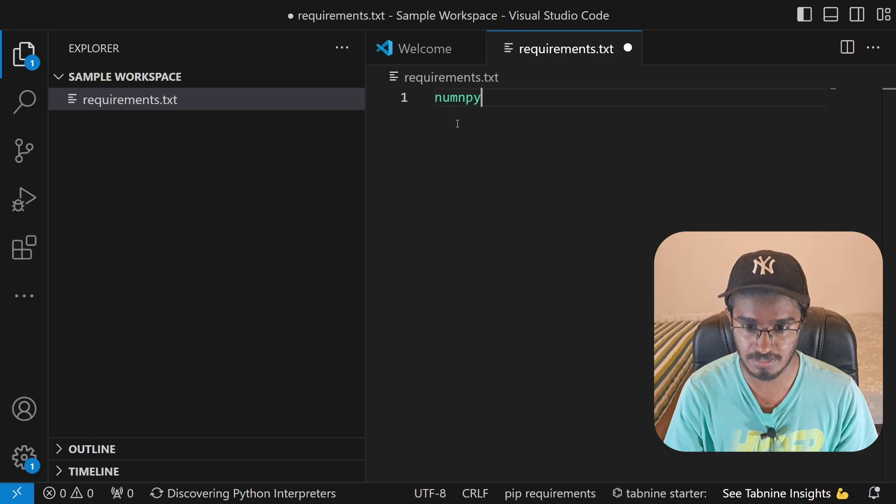
{"action": "key", "text": "Return"}
{"action": "type", "text": "pandas"}
{"action": "key", "text": "Return"}
{"action": "type", "text": "matplotlib"}
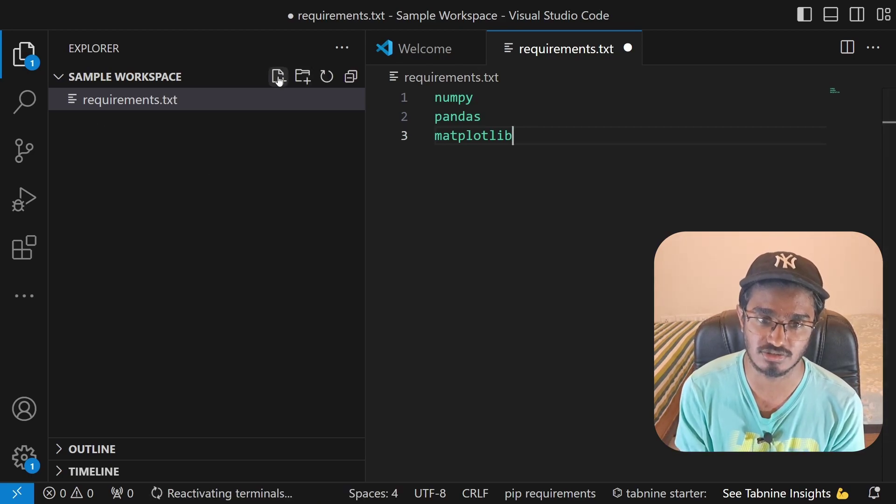
{"action": "left_click", "coordinate": [278, 77]}
Step: Create main.py and sample.ipynb in the Sample Workspace
{"action": "type", "text": "main.py"}
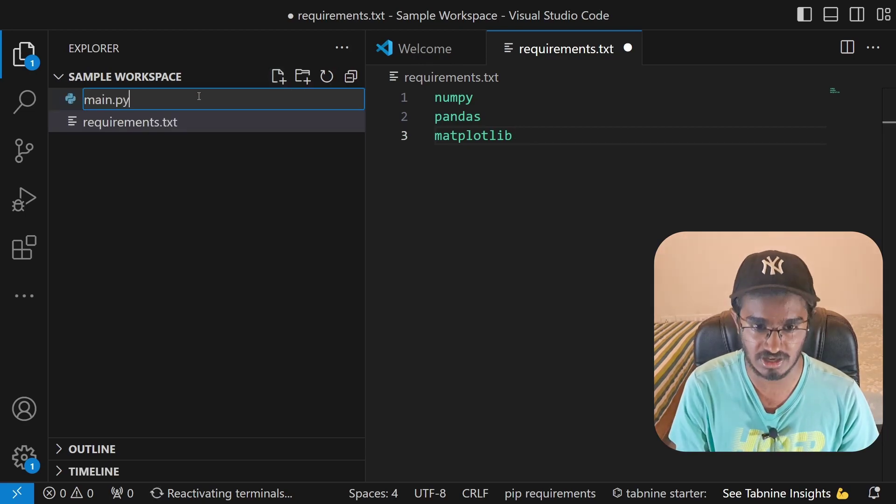
{"action": "key", "text": "Return"}
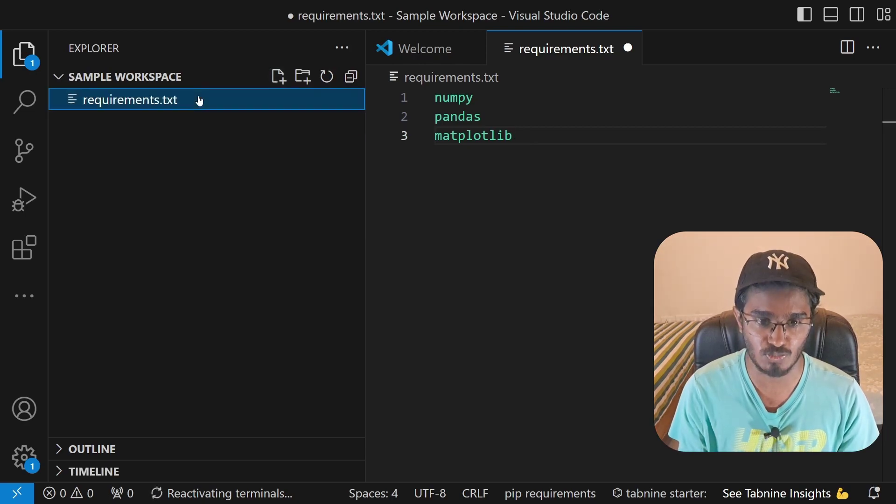
{"action": "left_click", "coordinate": [279, 77]}
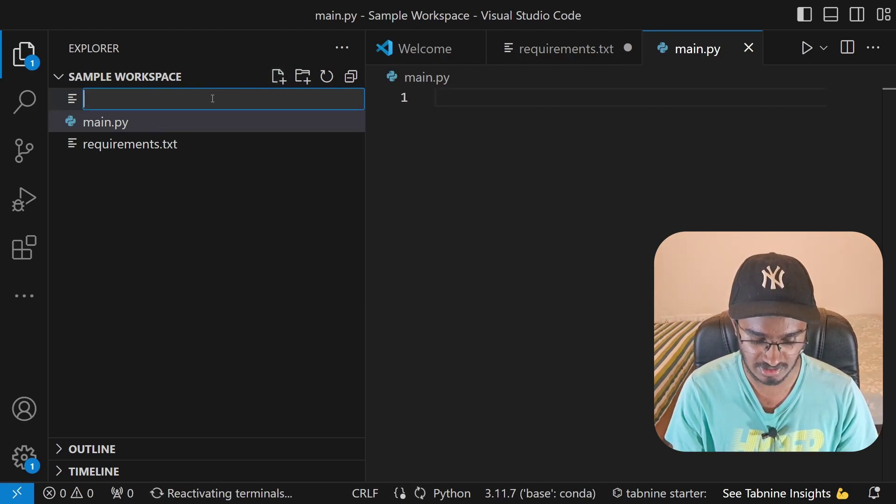
{"action": "type", "text": "sample.ipynb"}
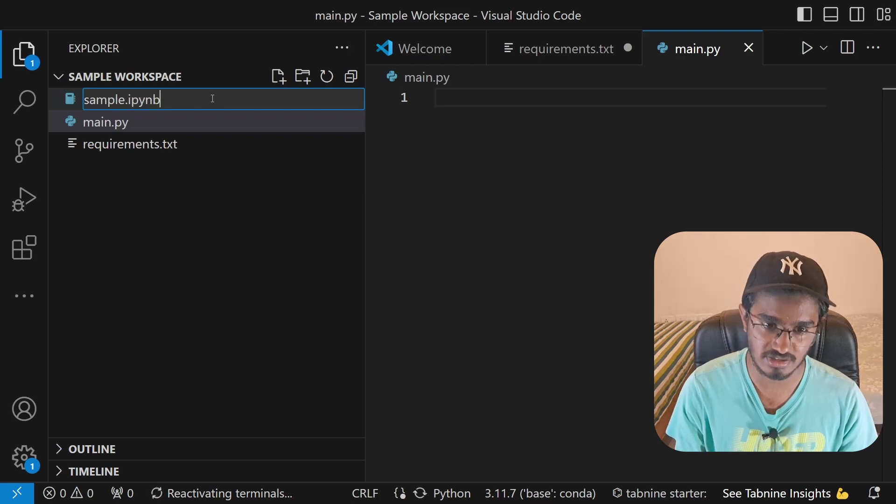
{"action": "key", "text": "Return"}
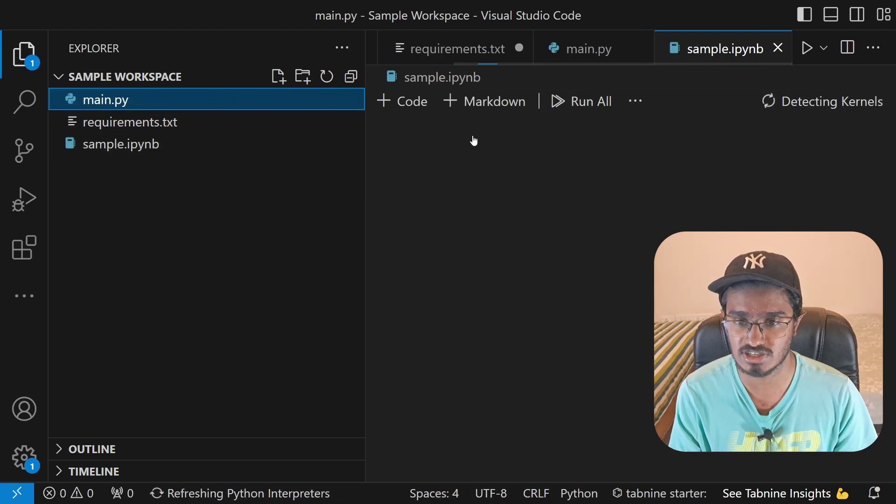
Step: Open main.py, show the terminal with the sidebar hidden, and start a Command Prompt terminal
{"action": "double_click", "coordinate": [327, 100]}
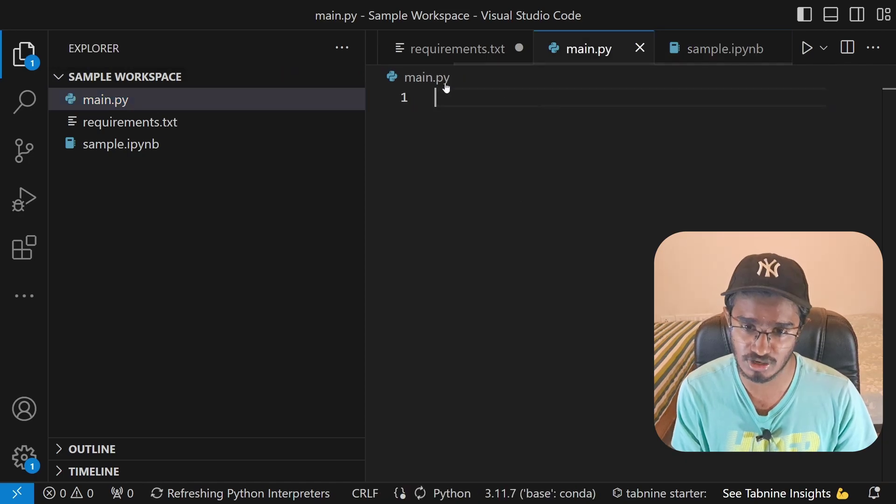
{"action": "key", "text": "ctrl+grave"}
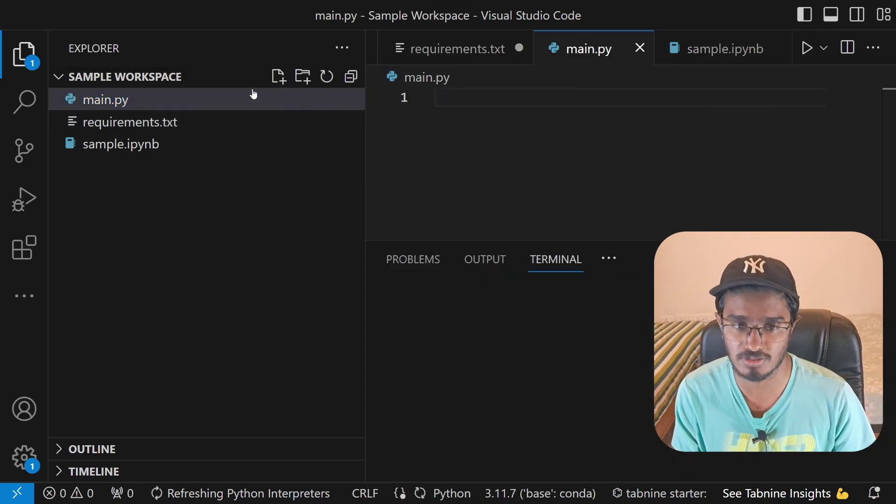
{"action": "key", "text": "ctrl+b"}
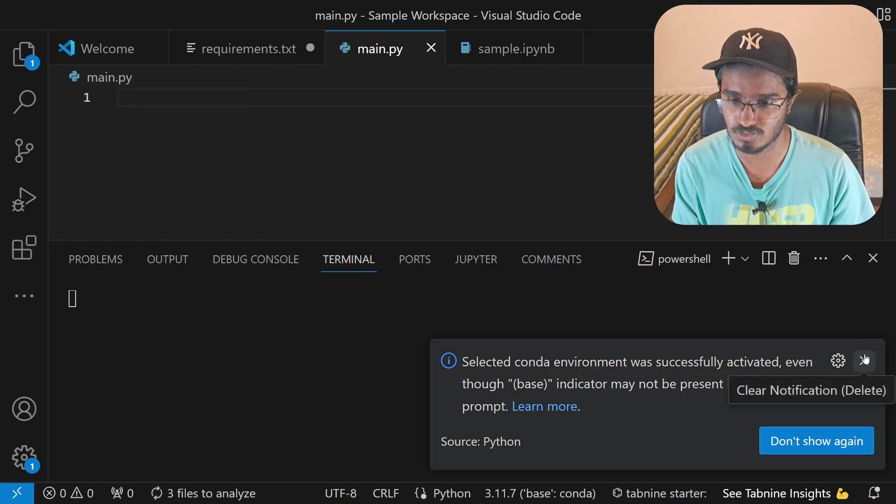
{"action": "left_click", "coordinate": [864, 360]}
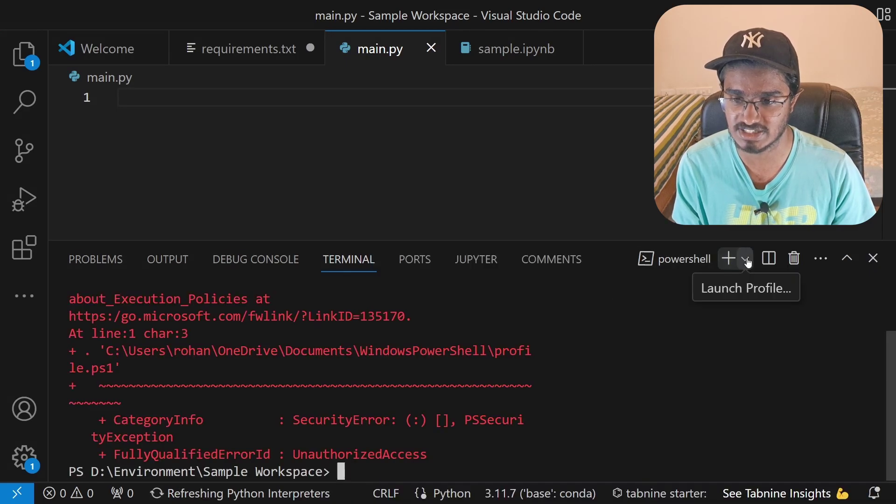
{"action": "left_click", "coordinate": [743, 259]}
{"action": "left_click", "coordinate": [640, 309]}
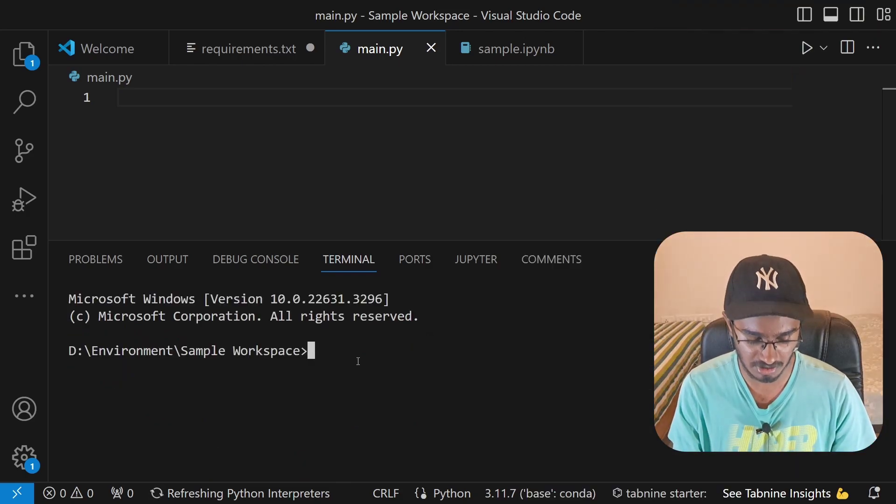
Step: Run conda create -n myenv python==3.10 and answer y to install the listed packages
{"action": "type", "text": "conda "}
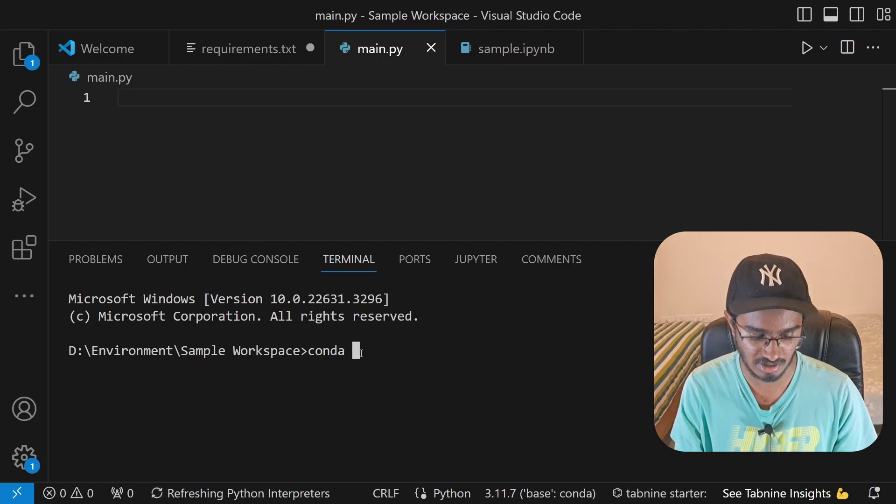
{"action": "type", "text": "create -n"}
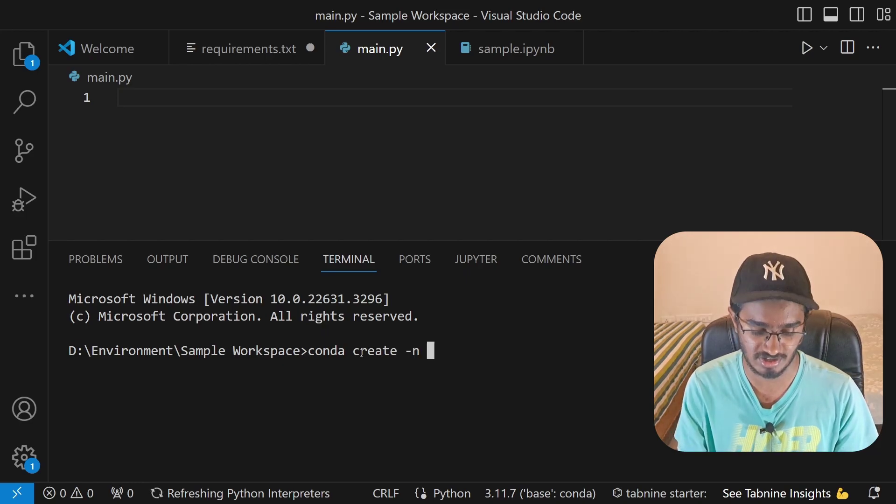
{"action": "type", "text": "myenv python=="}
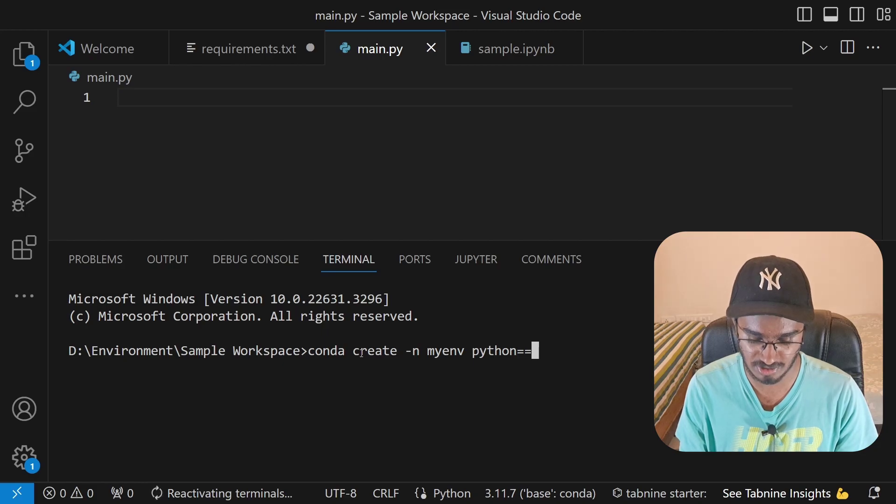
{"action": "type", "text": "3.10"}
{"action": "key", "text": "Return"}
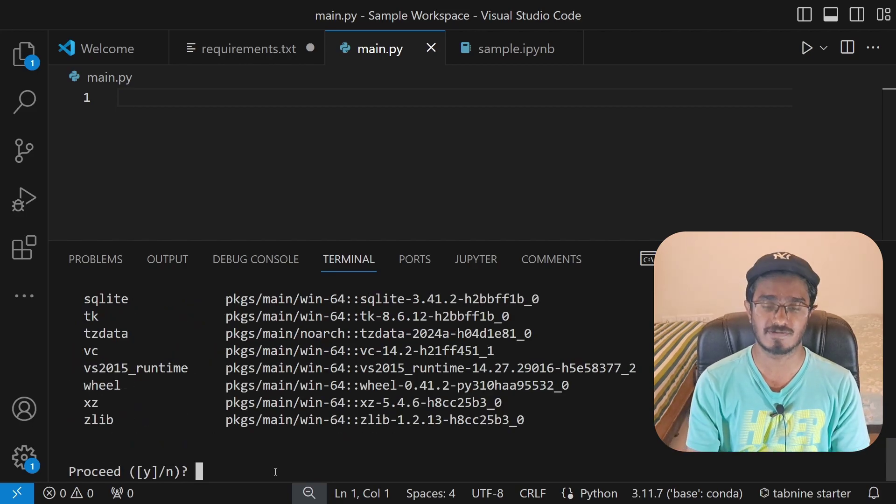
{"action": "type", "text": "y"}
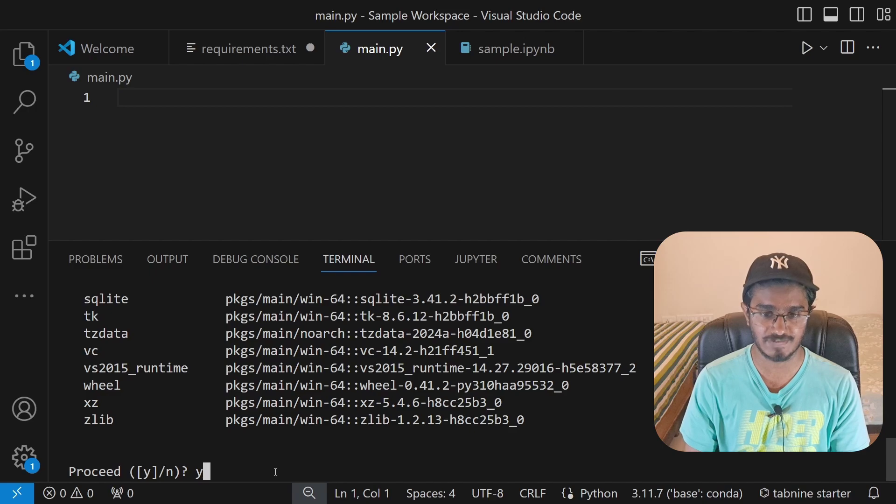
{"action": "key", "text": "Return"}
{"action": "scroll", "coordinate": [218, 372], "scroll_direction": "up", "scroll_amount": 6}
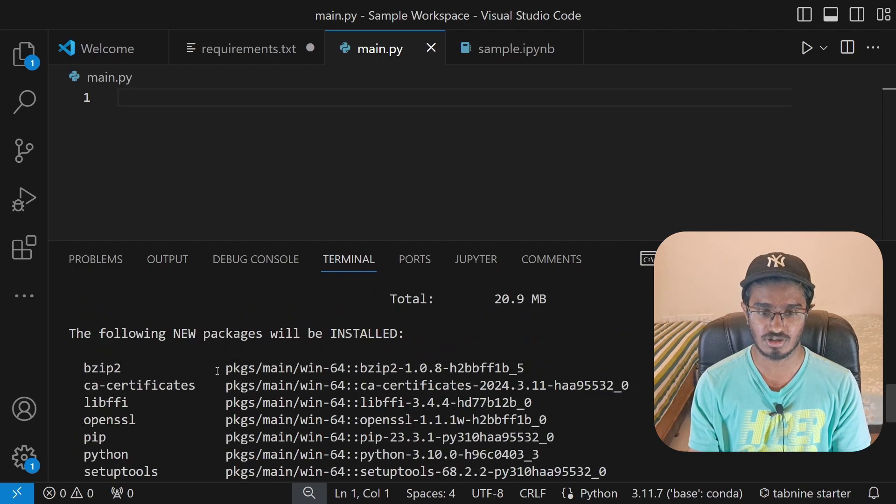
{"action": "scroll", "coordinate": [217, 371], "scroll_direction": "down", "scroll_amount": 6}
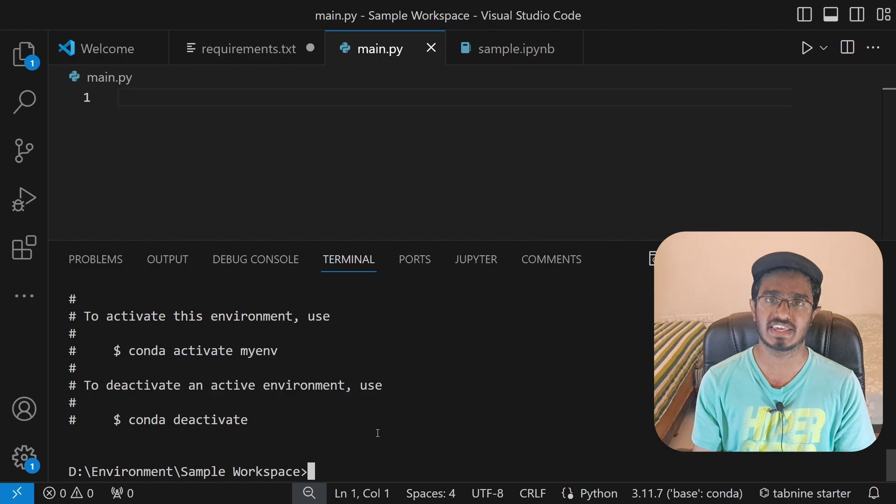
{"action": "scroll", "coordinate": [272, 442], "scroll_direction": "up", "scroll_amount": 1}
Step: Copy and run conda activate myenv so the prompt shows the (myenv) prefix
{"action": "scroll", "coordinate": [273, 441], "scroll_direction": "down", "scroll_amount": 1}
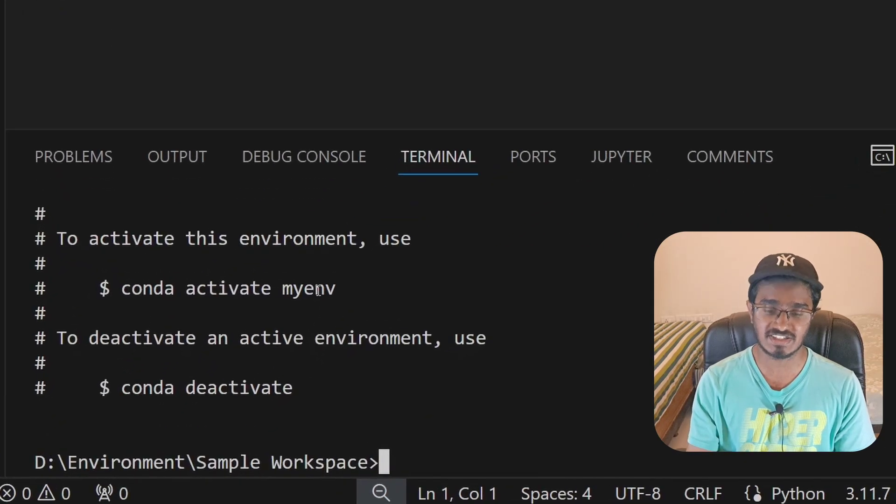
{"action": "left_click_drag", "start_coordinate": [338, 288], "coordinate": [122, 290]}
{"action": "key", "text": "ctrl+c"}
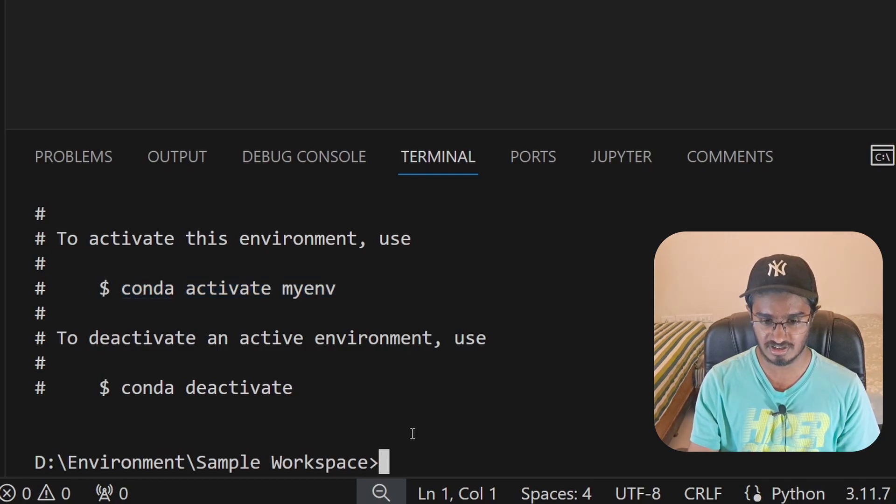
{"action": "key", "text": "ctrl+v"}
{"action": "key", "text": "Return"}
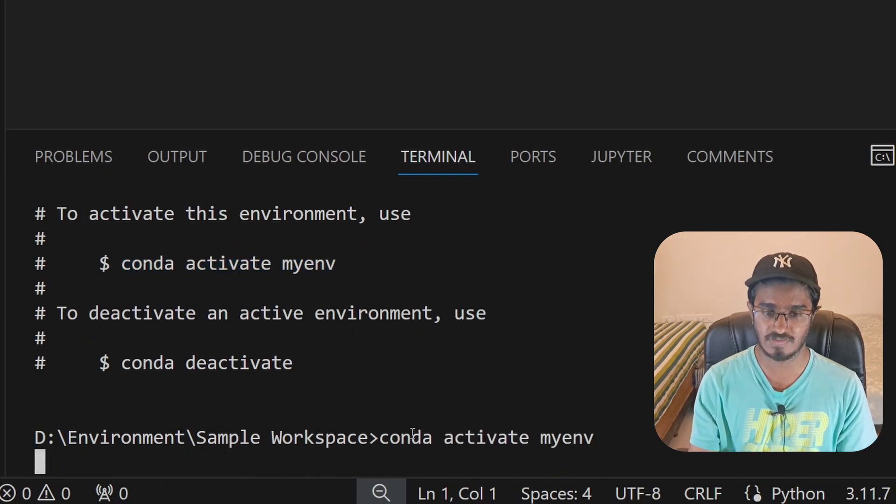
{"action": "left_click_drag", "start_coordinate": [111, 461], "coordinate": [38, 461]}
{"action": "left_click_drag", "start_coordinate": [121, 462], "coordinate": [424, 461]}
{"action": "left_click", "coordinate": [508, 456]}
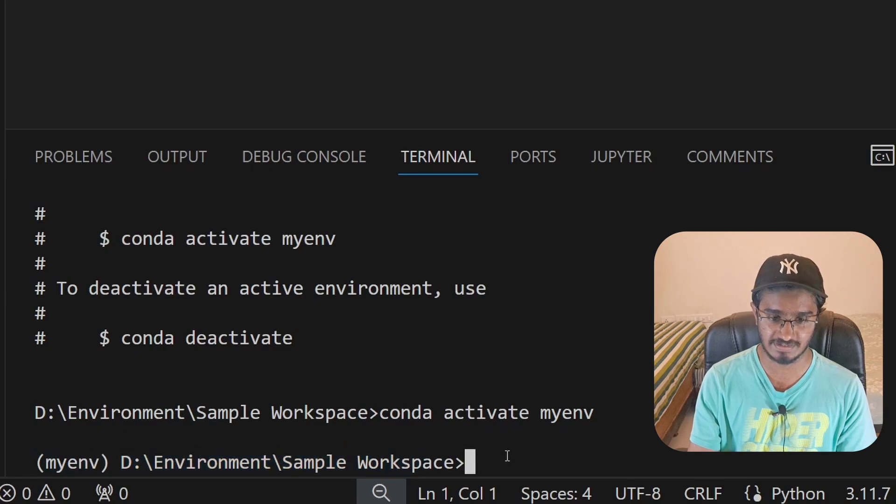
Step: Run conda deactivate, reactivate myenv, and show requirements.txt with numpy, pandas and matplotlib
{"action": "left_click_drag", "start_coordinate": [300, 340], "coordinate": [124, 342]}
{"action": "right_click", "coordinate": [123, 341]}
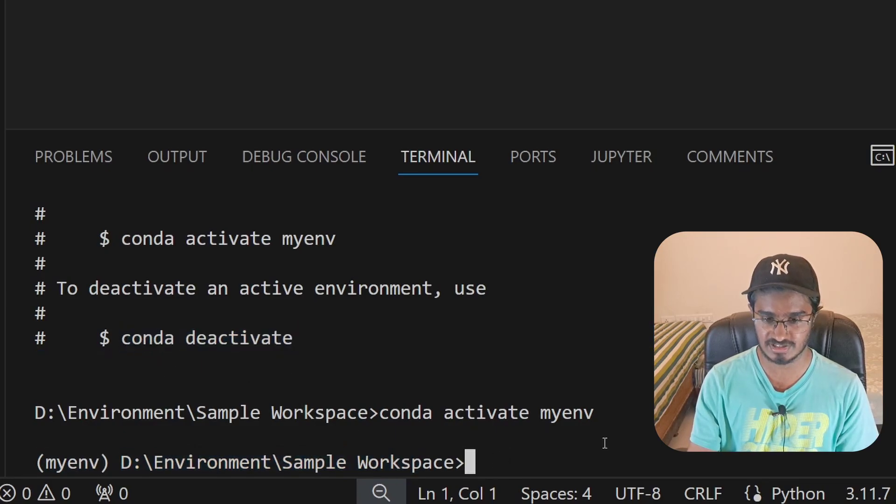
{"action": "right_click", "coordinate": [557, 456]}
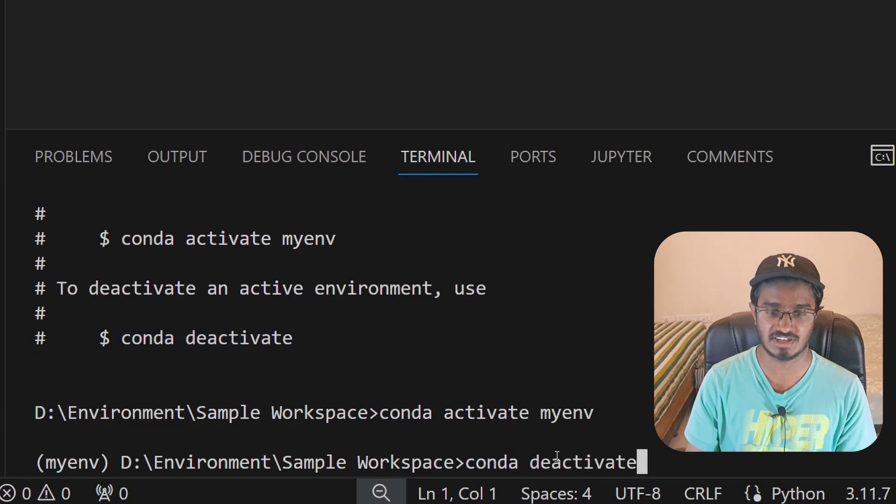
{"action": "key", "text": "Return"}
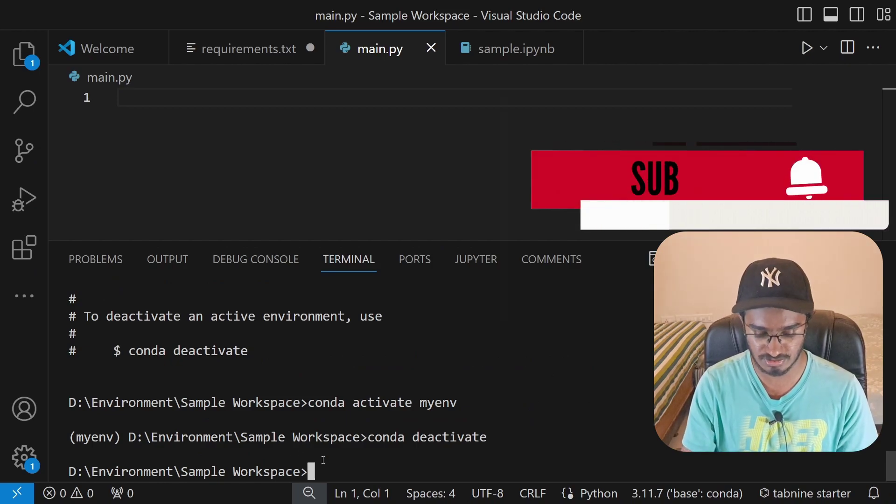
{"action": "type", "text": "conda ac"}
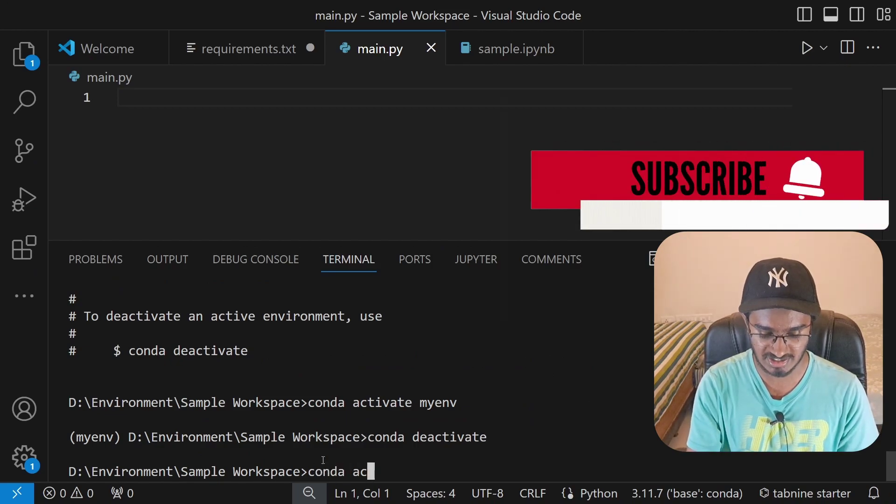
{"action": "type", "text": "tivate myenv"}
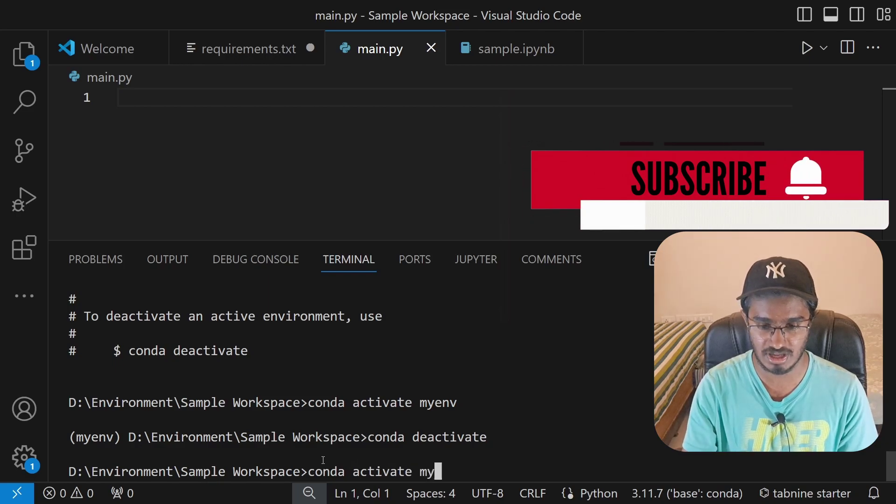
{"action": "key", "text": "Return"}
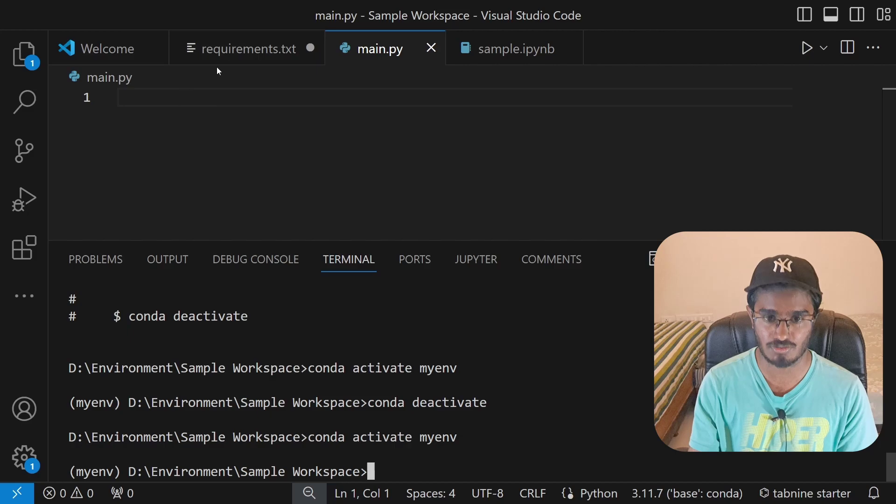
{"action": "left_click", "coordinate": [248, 46]}
{"action": "left_click_drag", "start_coordinate": [233, 135], "coordinate": [115, 98]}
Step: Check the Python version in the terminal with python --version
{"action": "left_click", "coordinate": [400, 469]}
{"action": "type", "text": "p"}
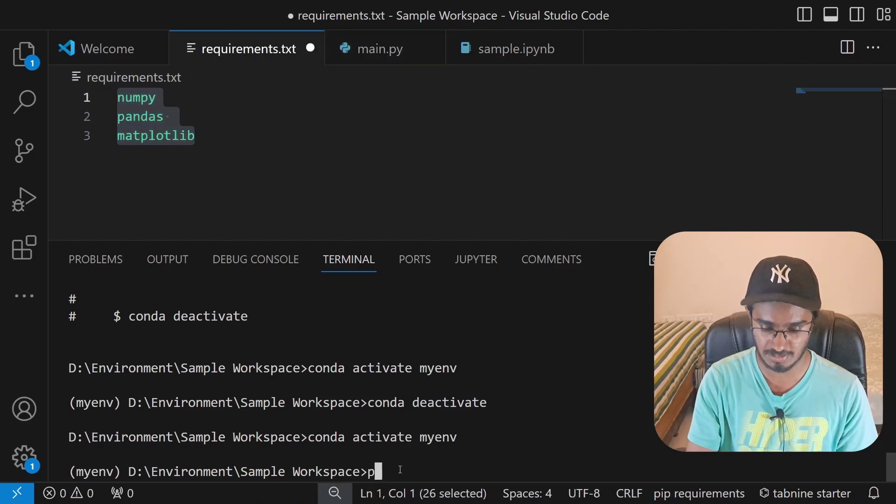
{"action": "type", "text": "ip install -r"}
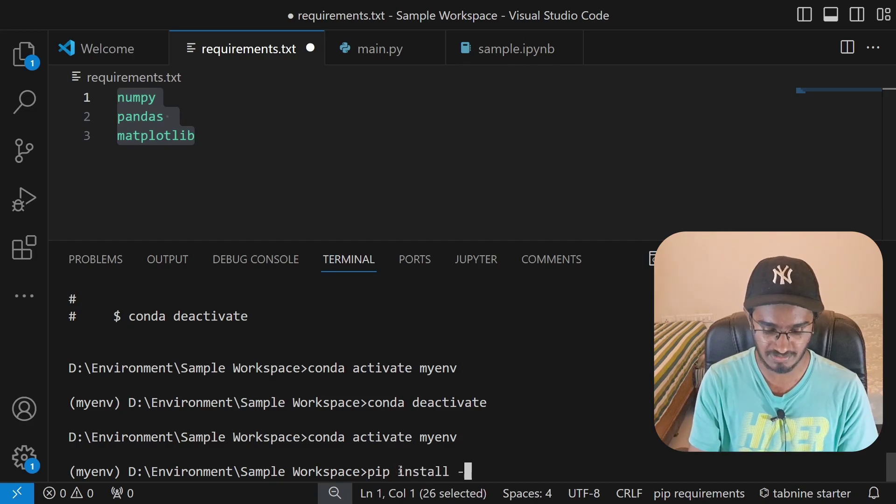
{"action": "key", "text": "BackSpace"}
{"action": "key", "text": "BackSpace"}
{"action": "key", "text": "BackSpace"}
{"action": "key", "text": "BackSpace"}
{"action": "key", "text": "BackSpace"}
{"action": "key", "text": "BackSpace"}
{"action": "key", "text": "BackSpace"}
{"action": "key", "text": "BackSpace"}
{"action": "key", "text": "BackSpace"}
{"action": "key", "text": "BackSpace"}
{"action": "key", "text": "BackSpace"}
{"action": "key", "text": "BackSpace"}
{"action": "key", "text": "BackSpace"}
{"action": "key", "text": "BackSpace"}
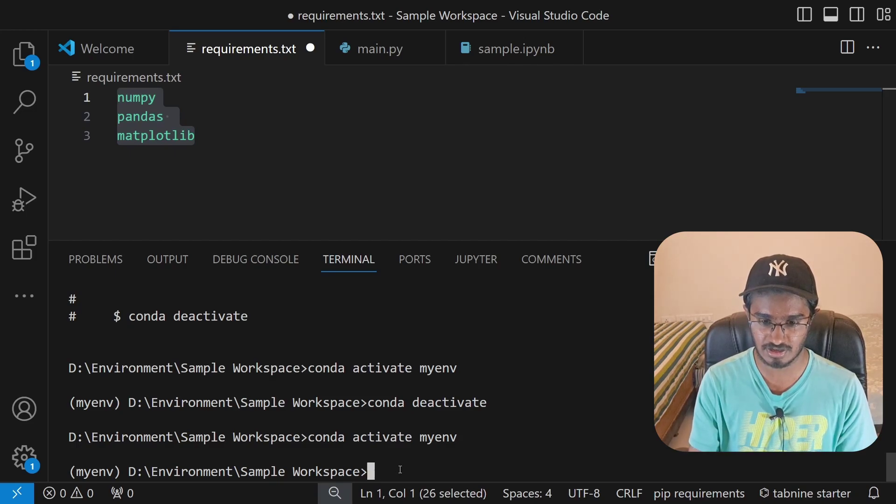
{"action": "type", "text": "python --be"}
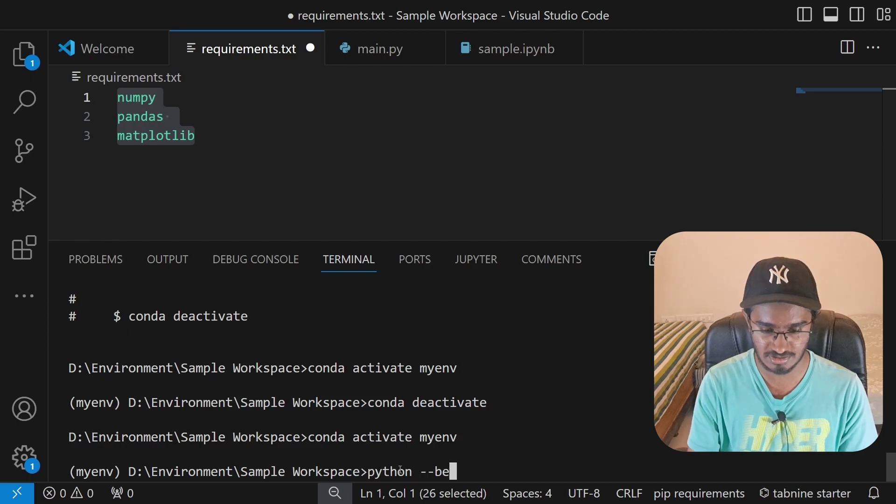
{"action": "key", "text": "BackSpace"}
{"action": "key", "text": "BackSpace"}
{"action": "type", "text": "version"}
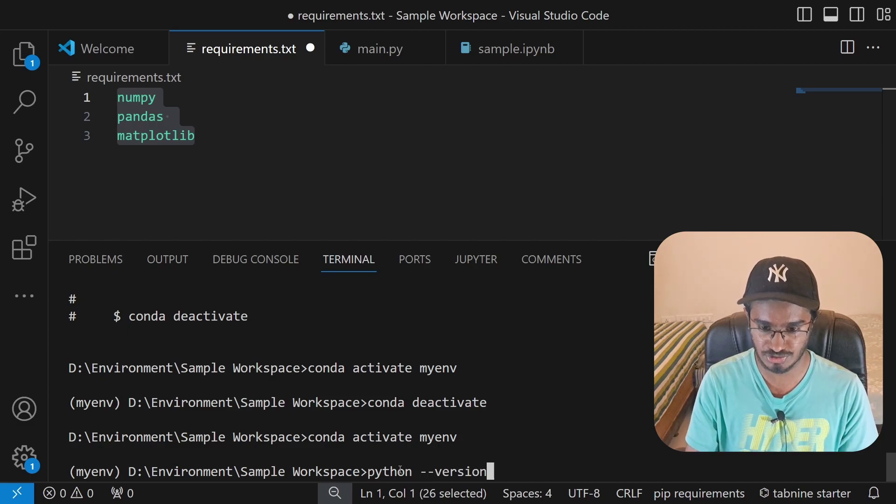
{"action": "key", "text": "Return"}
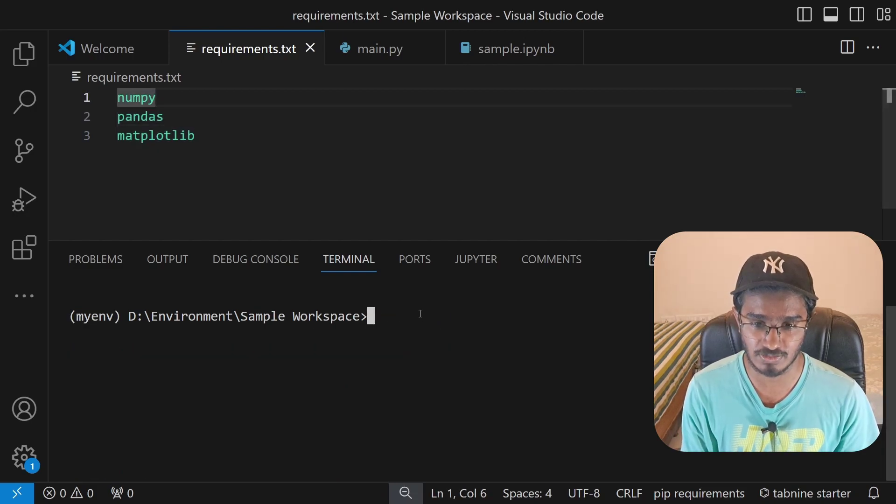
Step: Run pip install -r requirements.txt, then switch to main.py
{"action": "type", "text": "pip inst"}
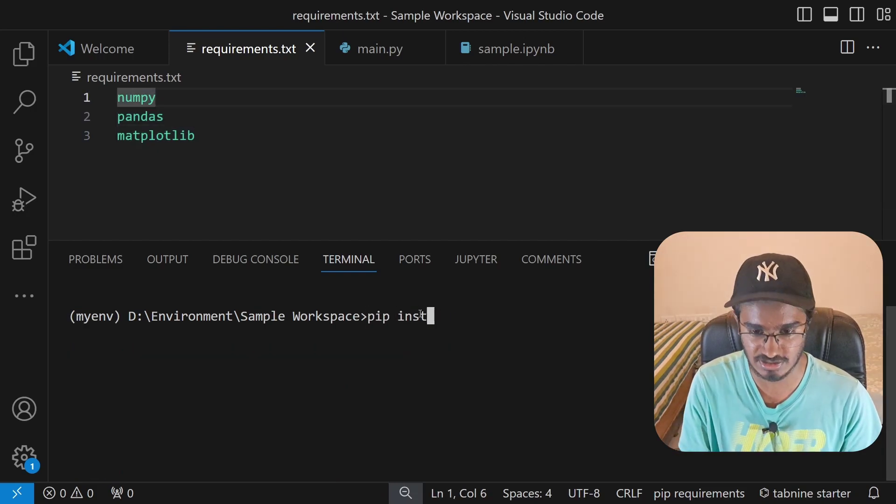
{"action": "type", "text": "all -r "}
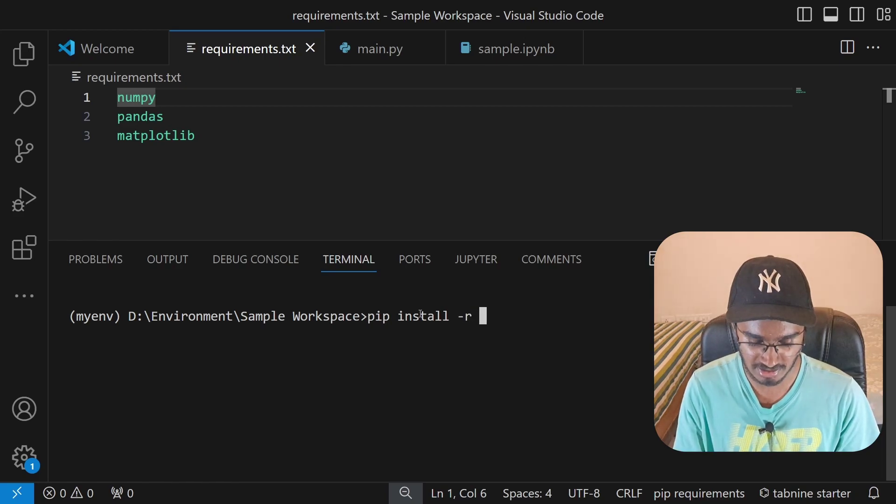
{"action": "type", "text": "requirements txt"}
{"action": "key", "text": "Return"}
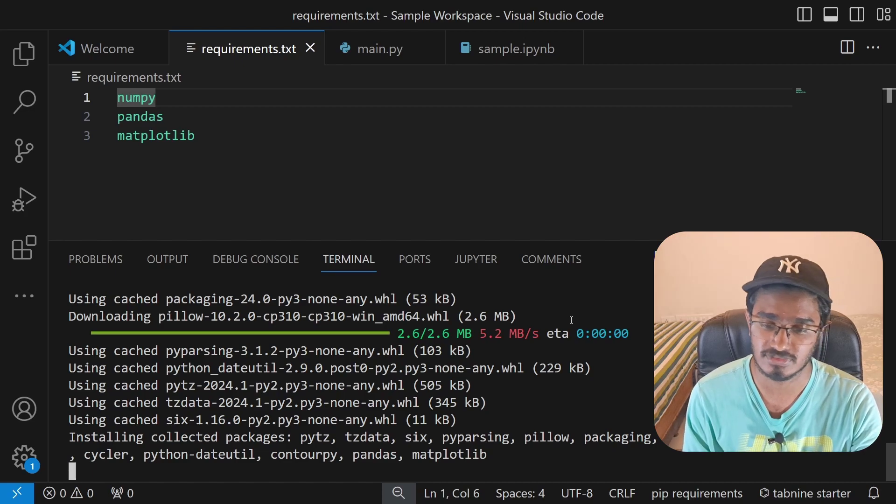
{"action": "left_click", "coordinate": [364, 56]}
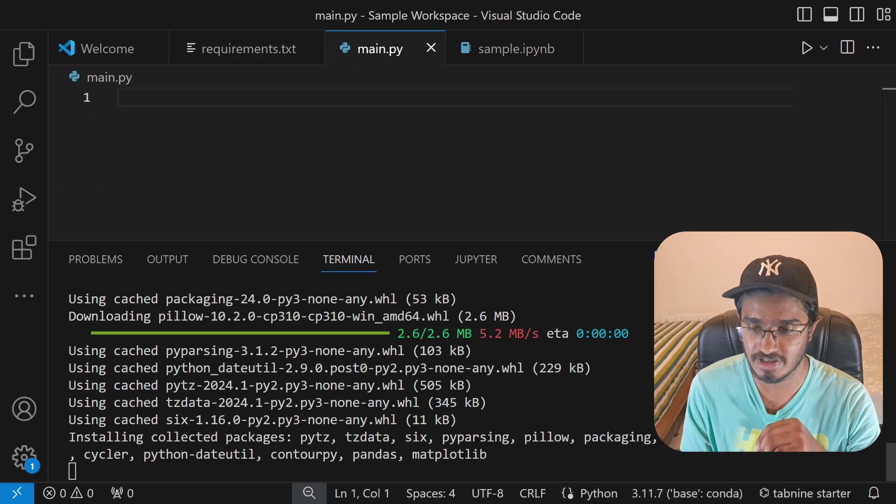
Step: Refresh the interpreter list and select Python 3.10.0 ('myenv': conda) as the interpreter
{"action": "left_click", "coordinate": [660, 499]}
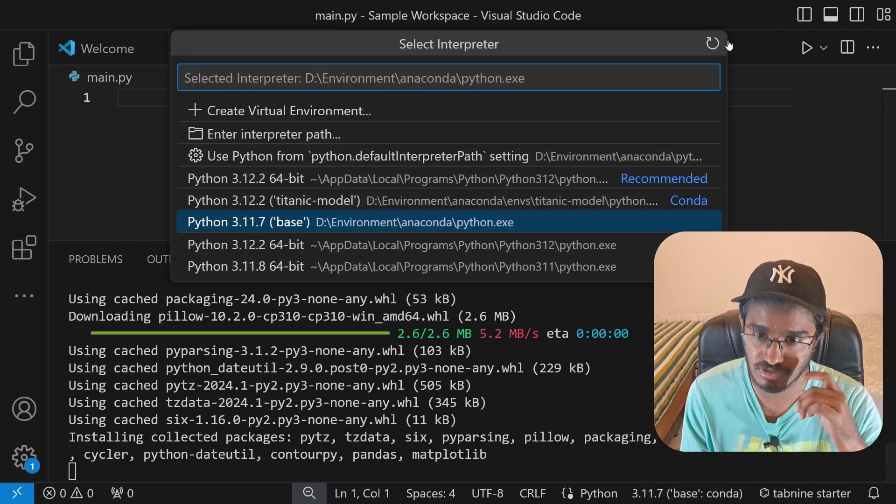
{"action": "left_click", "coordinate": [171, 107]}
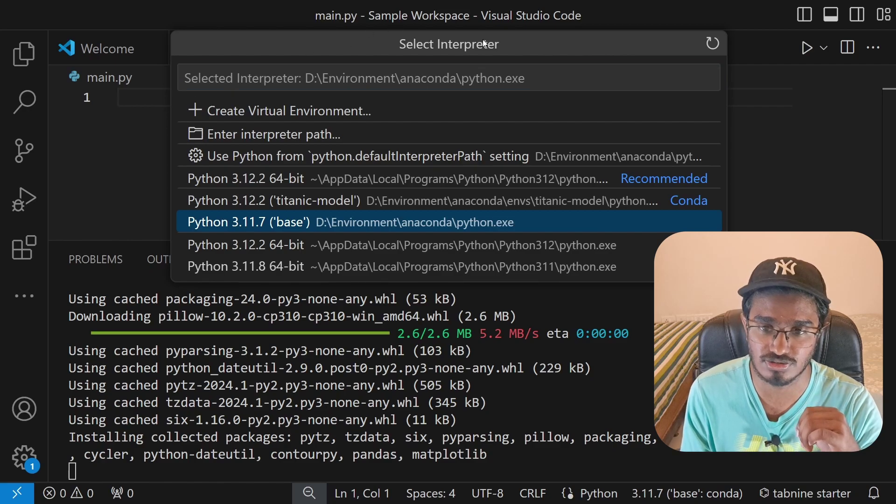
{"action": "left_click", "coordinate": [715, 42]}
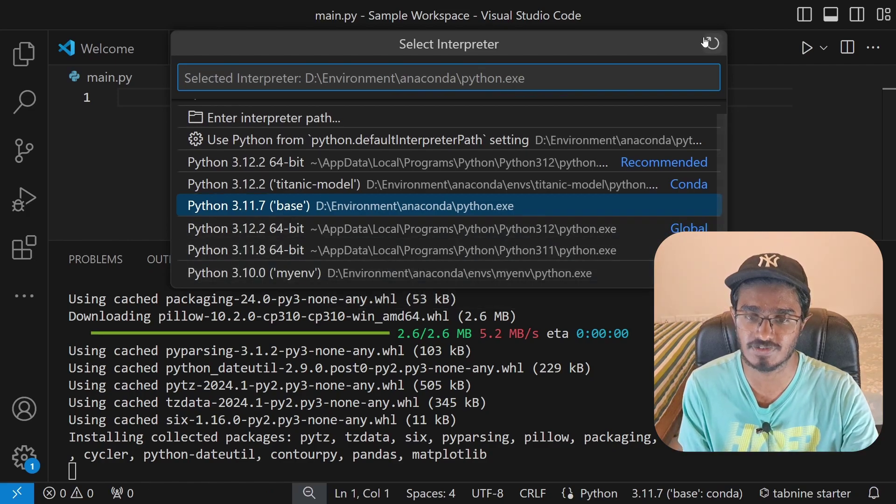
{"action": "left_click", "coordinate": [288, 274]}
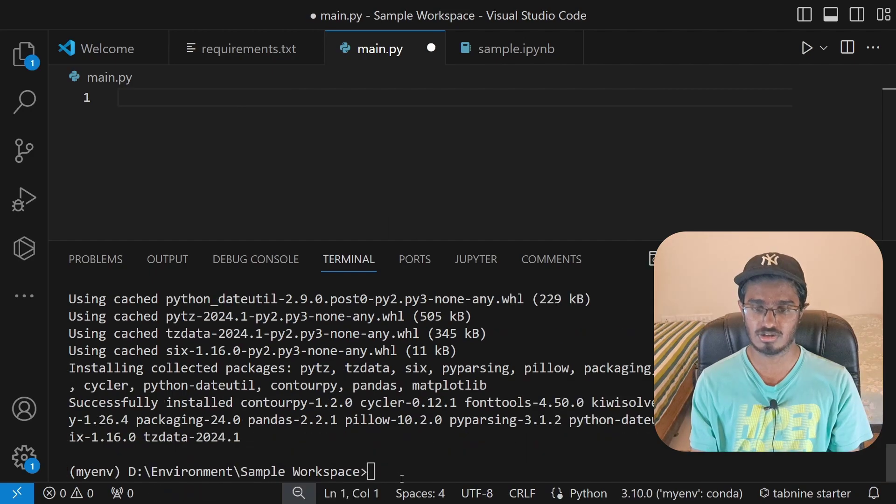
{"action": "left_click", "coordinate": [25, 309]}
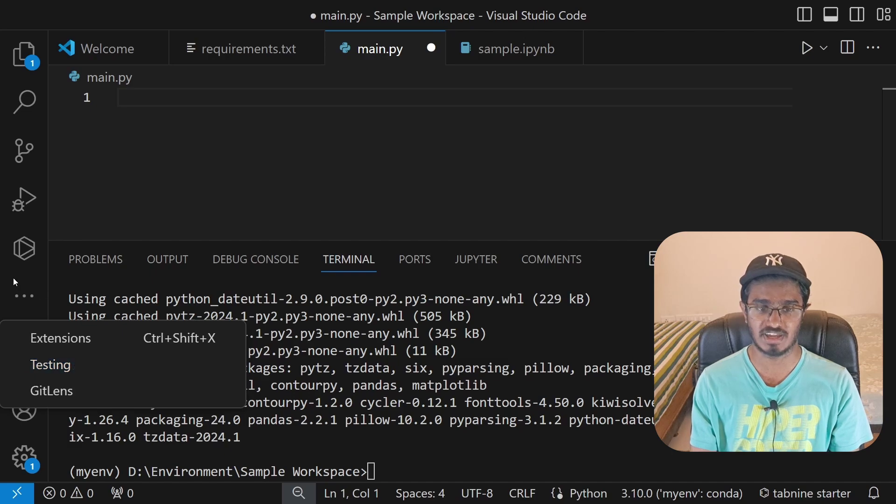
{"action": "left_click", "coordinate": [24, 247]}
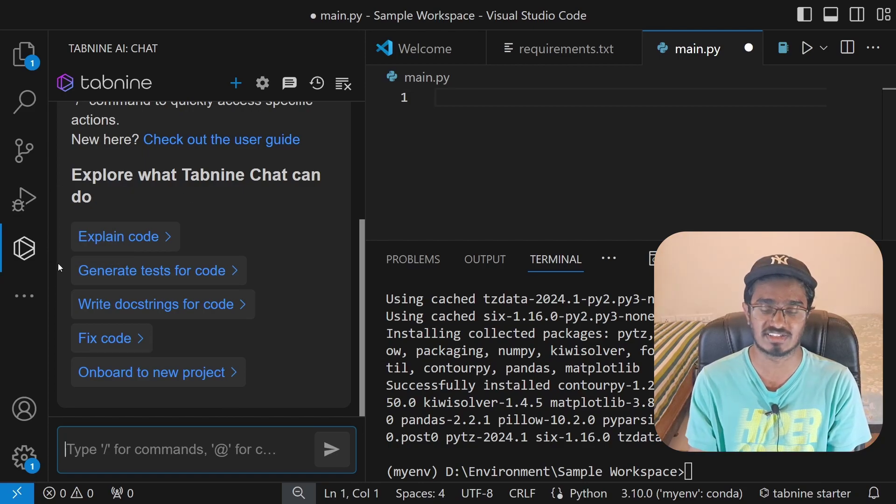
{"action": "left_click", "coordinate": [23, 264]}
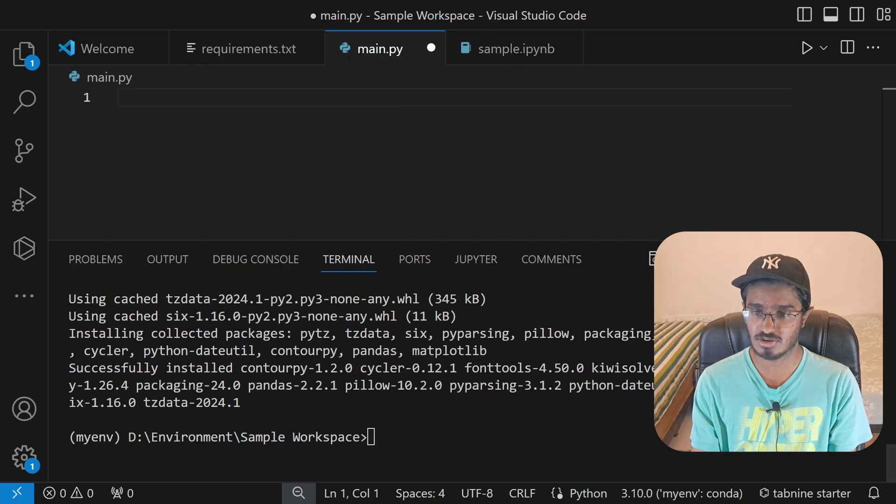
Step: Hide the terminal and add import pandas as pd and import numpy as np lines
{"action": "key", "text": "ctrl+j"}
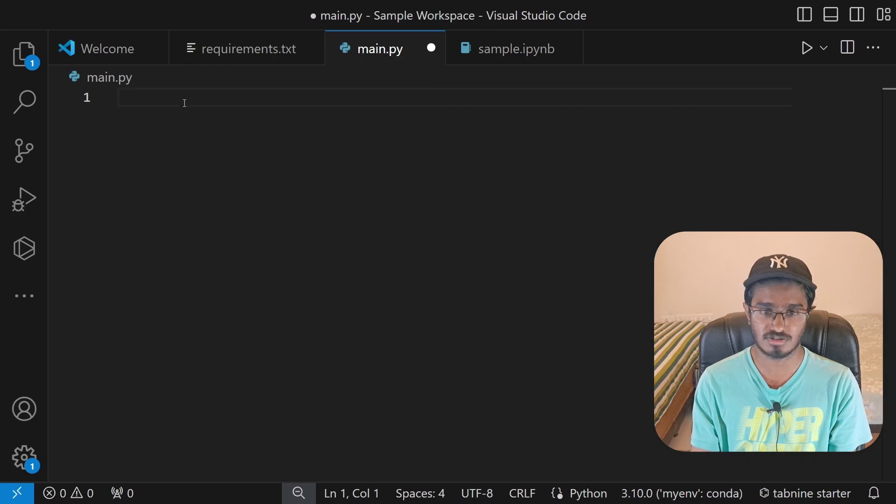
{"action": "type", "text": "import "}
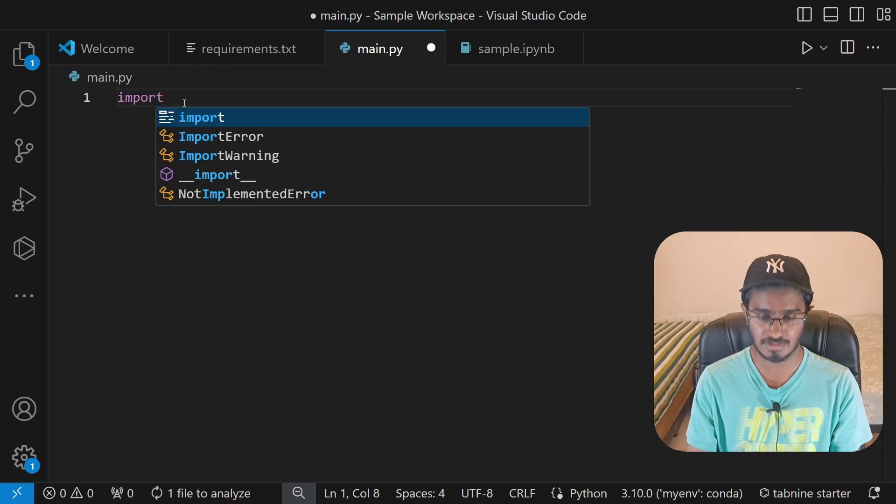
{"action": "type", "text": "pandas a"}
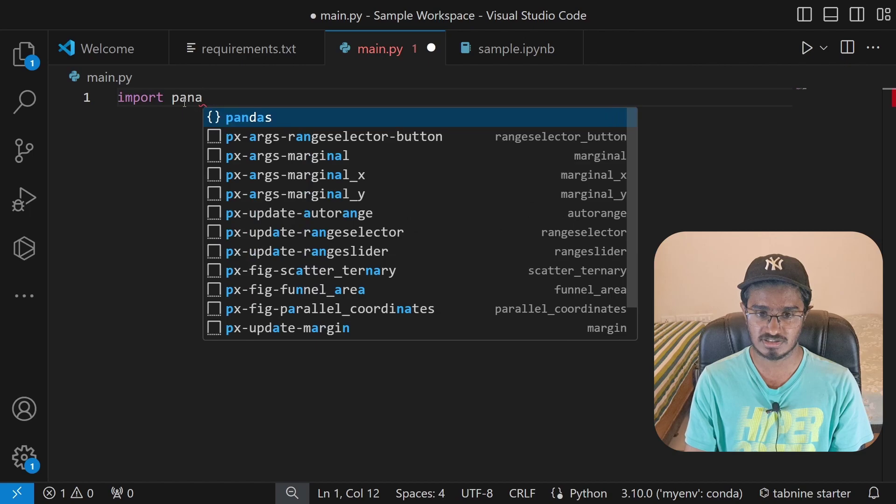
{"action": "type", "text": "s"}
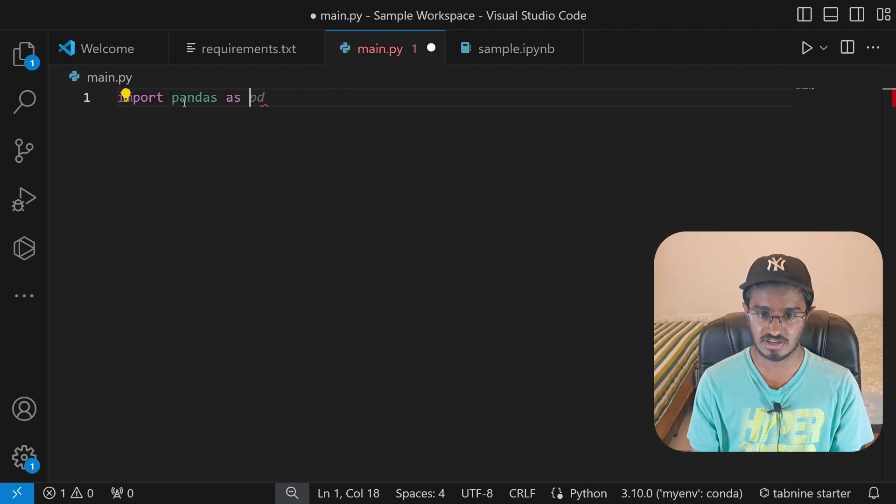
{"action": "key", "text": "Tab"}
{"action": "key", "text": "Return"}
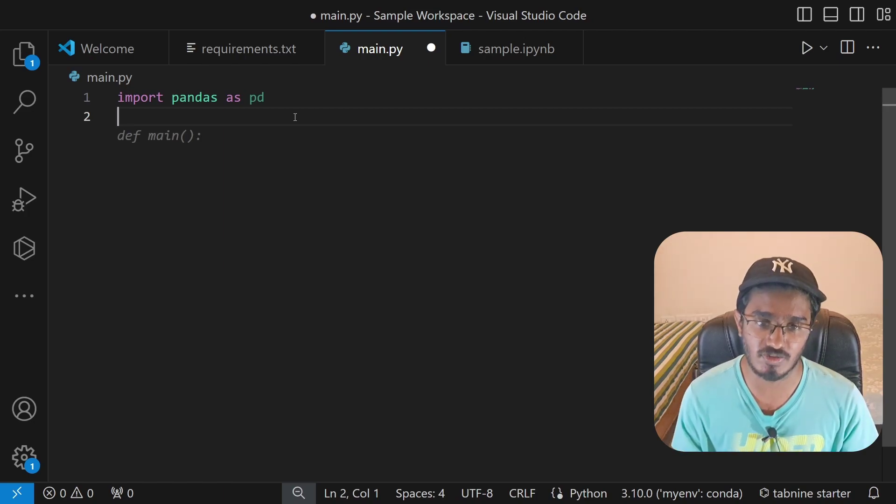
{"action": "type", "text": "import"}
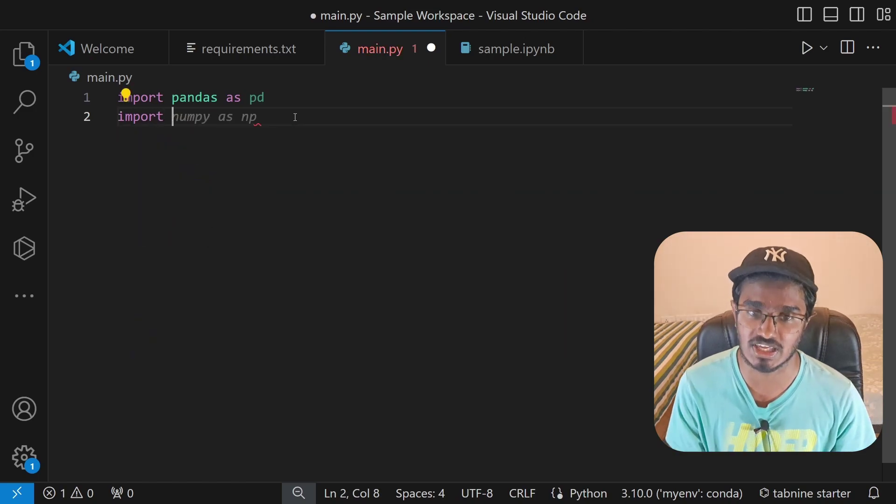
{"action": "key", "text": "Tab"}
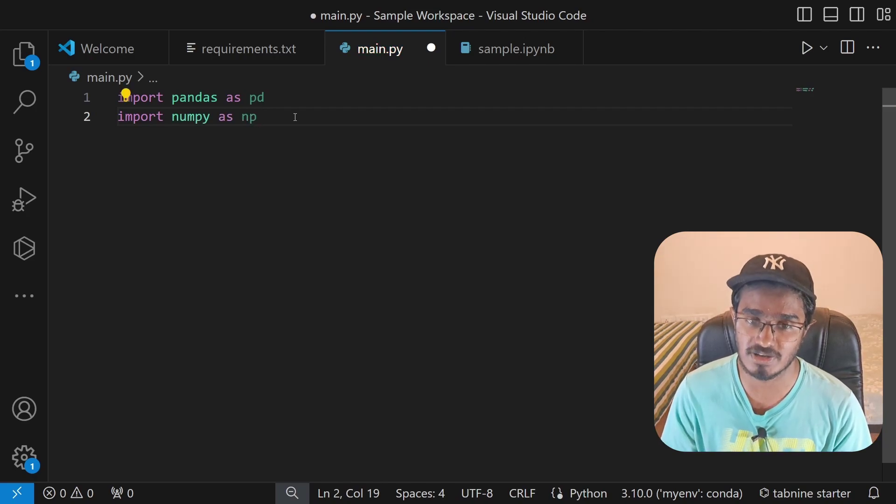
{"action": "key", "text": "Return"}
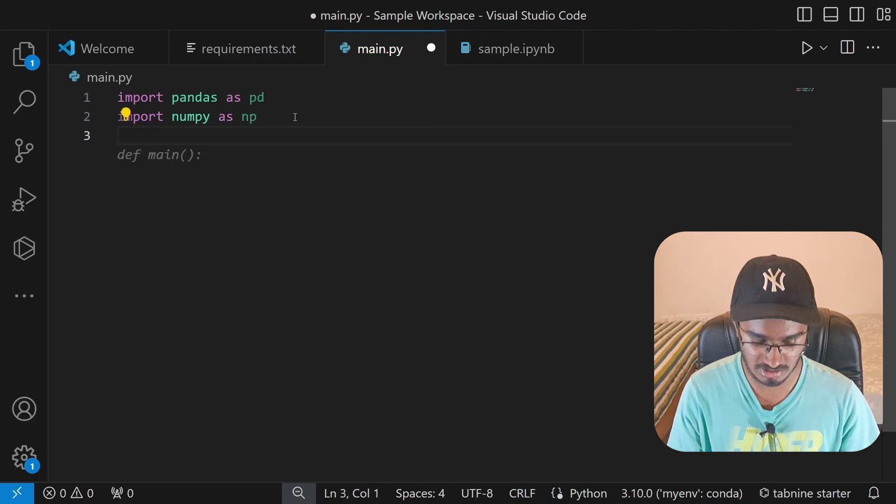
Step: Add import matplotlib.pyplot as plt using Tabnine completions, leaving a blank line after
{"action": "type", "text": "impot"}
{"action": "key", "text": "Tab"}
{"action": "type", "text": "matplot"}
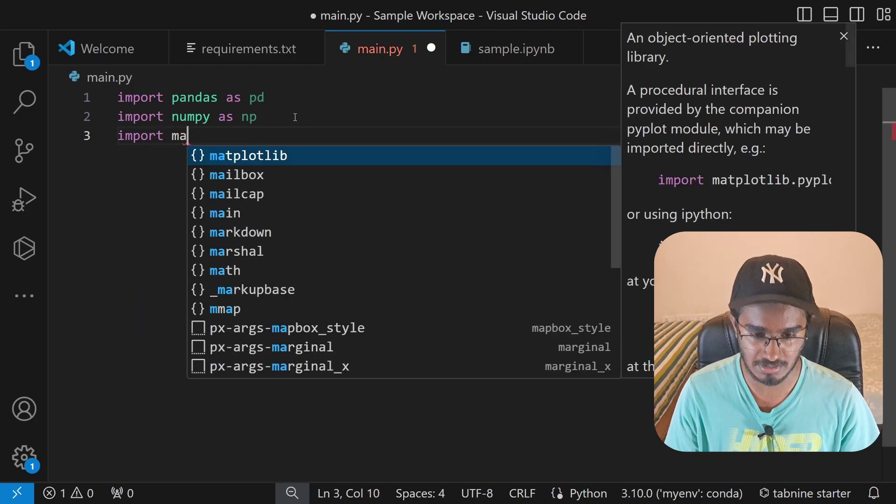
{"action": "key", "text": "Tab"}
{"action": "type", "text": "p"}
{"action": "key", "text": "Tab"}
{"action": "key", "text": "BackSpace"}
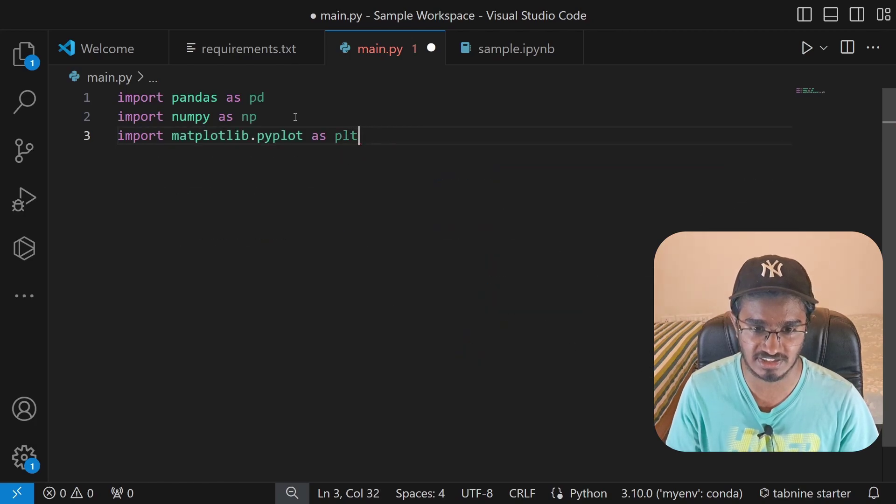
{"action": "key", "text": "Return"}
{"action": "key", "text": "Return"}
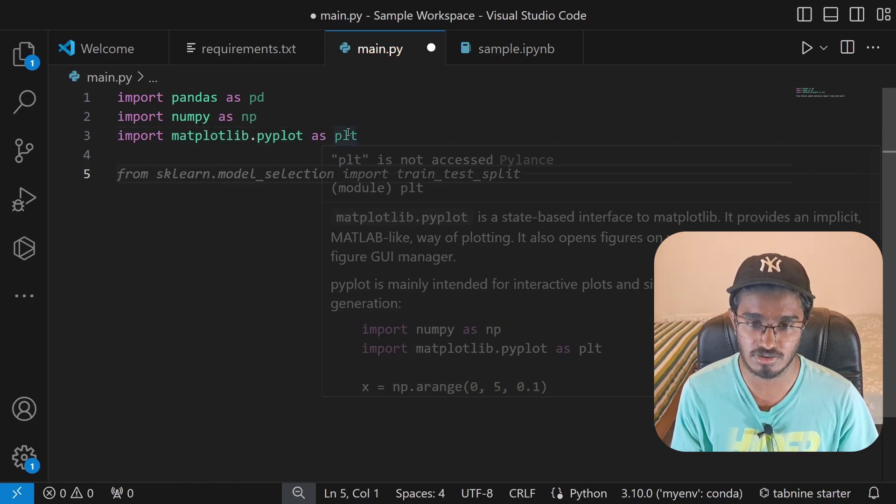
{"action": "mouse_move", "coordinate": [533, 179]}
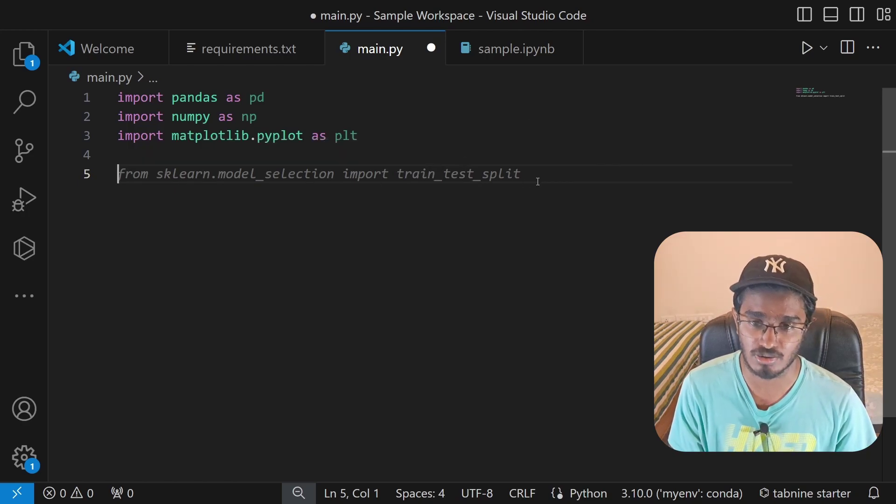
Step: Reopen the terminal panel and start a new Git Bash terminal
{"action": "left_click", "coordinate": [831, 16]}
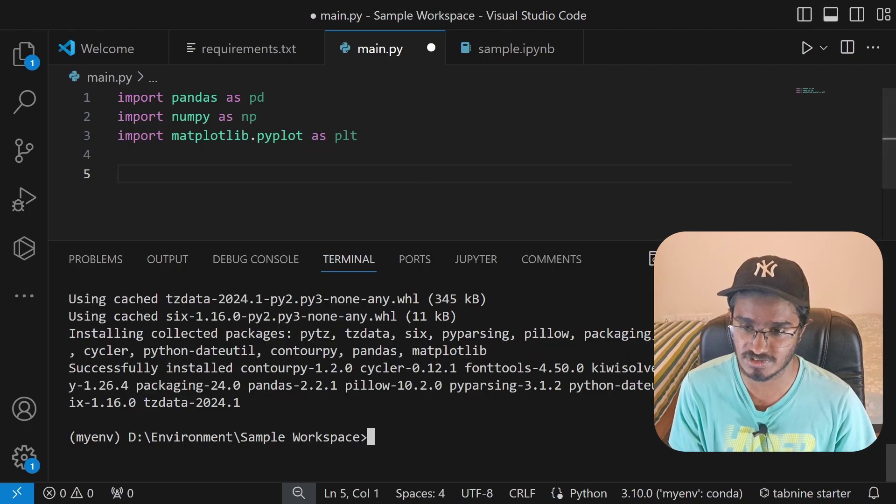
{"action": "left_click", "coordinate": [737, 259]}
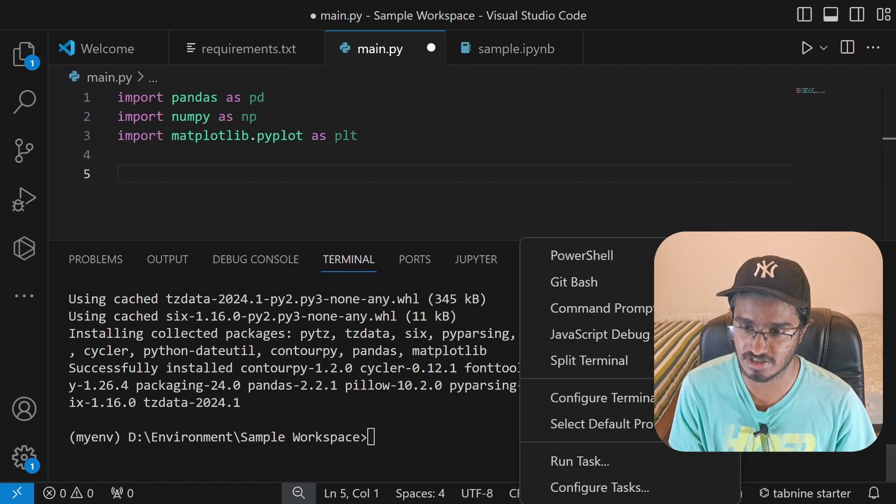
{"action": "left_click", "coordinate": [593, 285]}
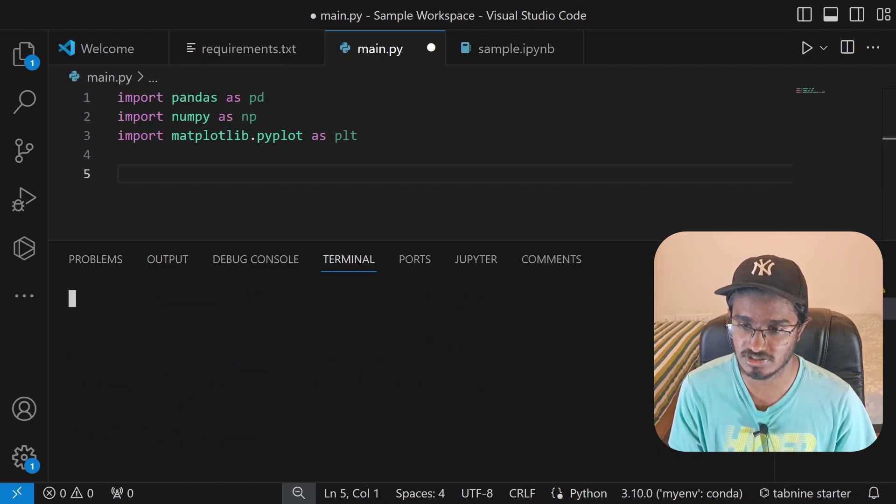
{"action": "left_click", "coordinate": [738, 259]}
{"action": "left_click", "coordinate": [627, 283]}
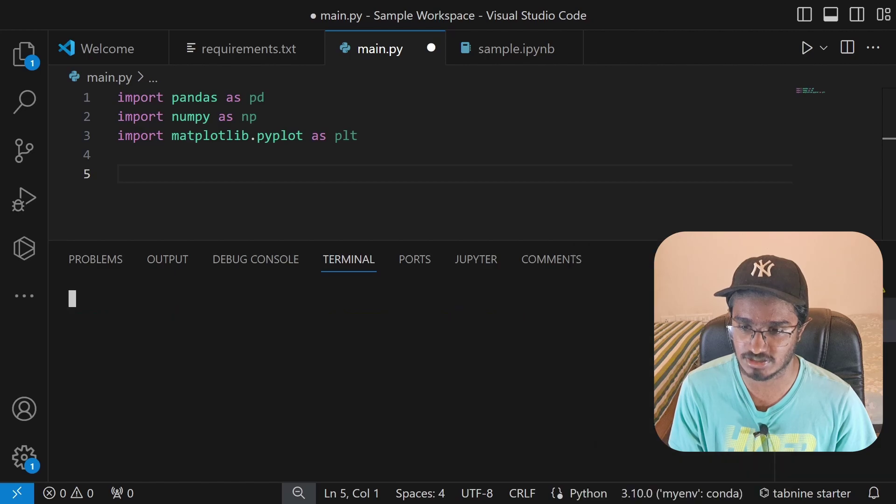
{"action": "left_click", "coordinate": [884, 313]}
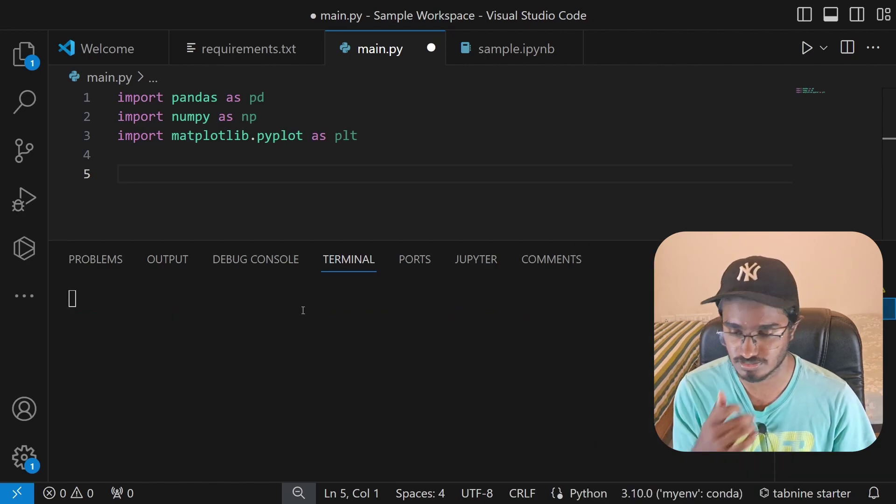
Step: Run git init in the Git Bash terminal, creating a repository on branch master
{"action": "left_click", "coordinate": [217, 309]}
{"action": "type", "text": "git "}
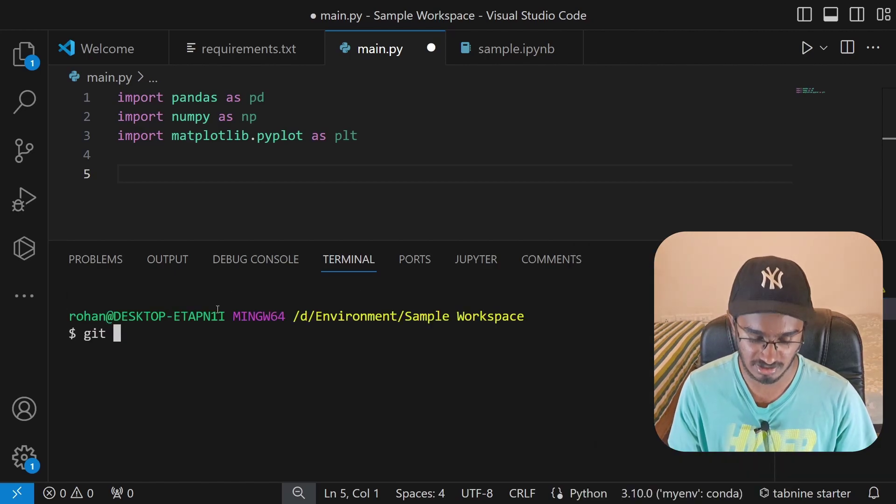
{"action": "type", "text": "init"}
{"action": "key", "text": "Return"}
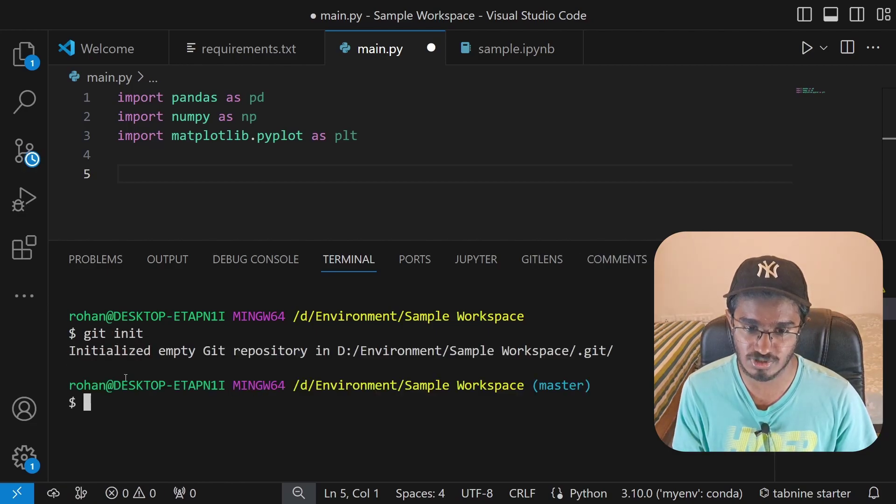
{"action": "left_click_drag", "start_coordinate": [532, 387], "coordinate": [600, 387]}
Step: Stage all workspace files with git add . and show requirements.txt in the editor
{"action": "left_click", "coordinate": [131, 386]}
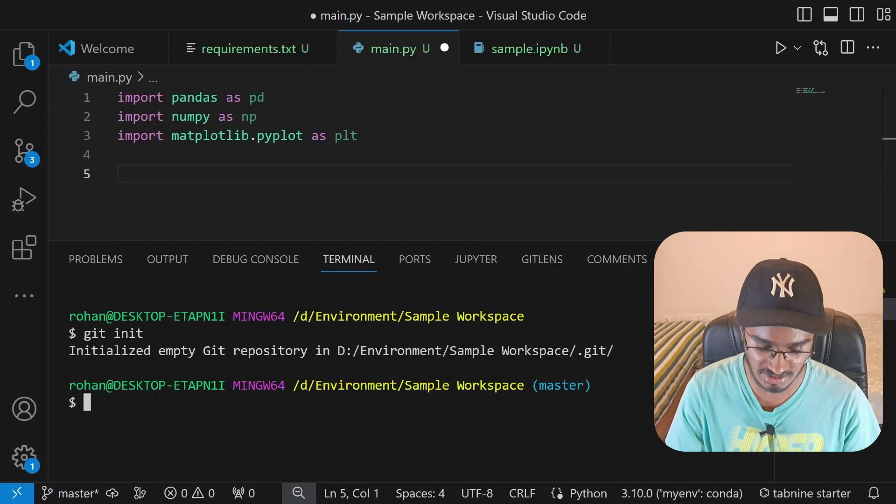
{"action": "type", "text": "git add "}
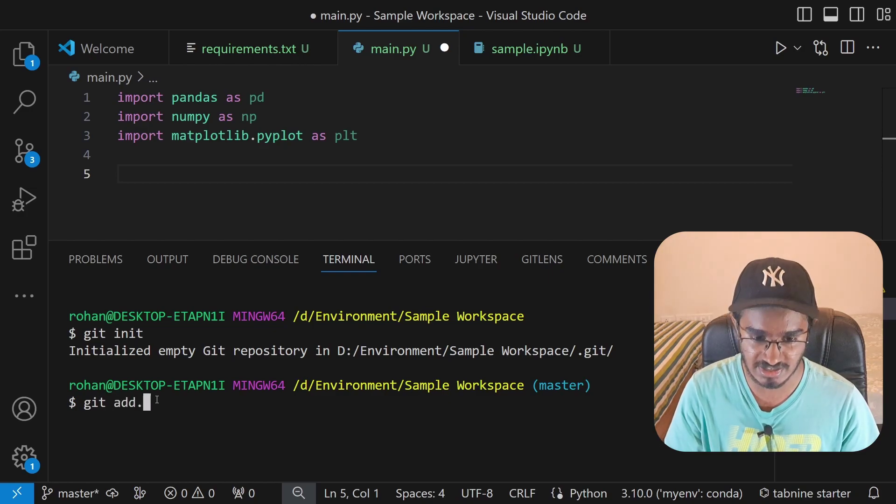
{"action": "type", "text": "."}
{"action": "key", "text": "Return"}
{"action": "left_click", "coordinate": [249, 52]}
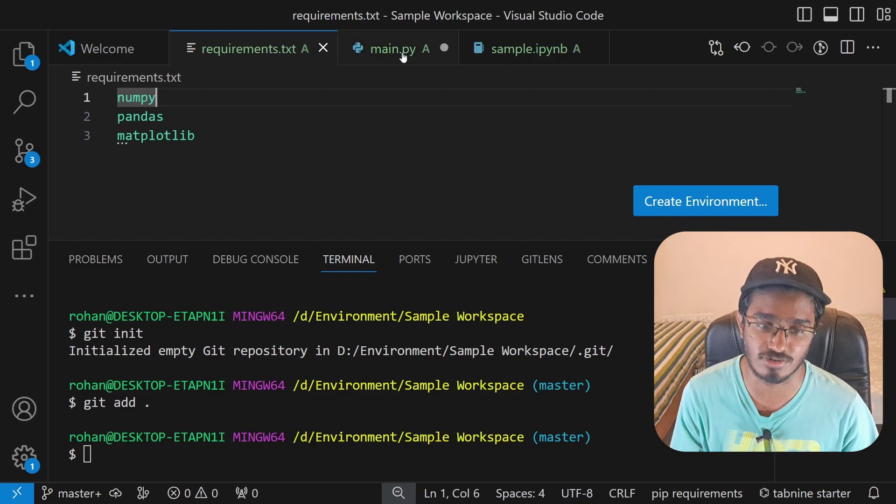
Step: Run git status to confirm main.py, requirements.txt and sample.ipynb are staged as new files
{"action": "left_click", "coordinate": [292, 453]}
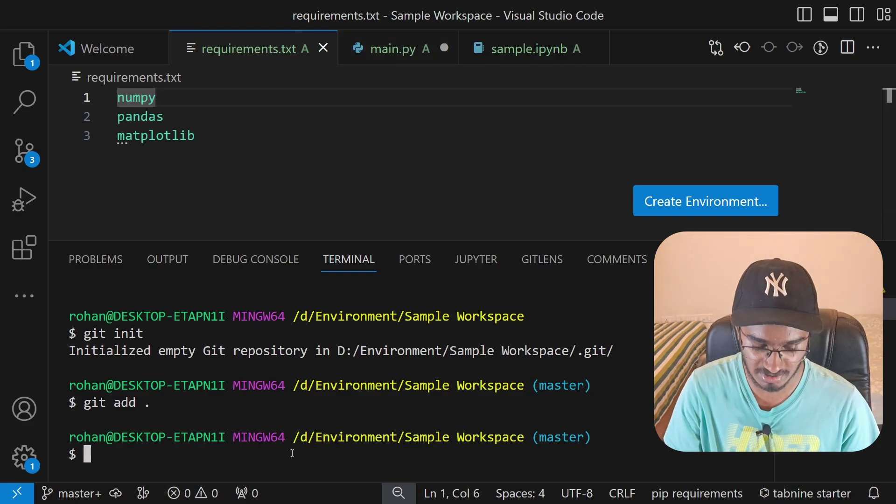
{"action": "type", "text": "git"}
{"action": "key", "text": "BackSpace"}
{"action": "key", "text": "BackSpace"}
{"action": "key", "text": "BackSpace"}
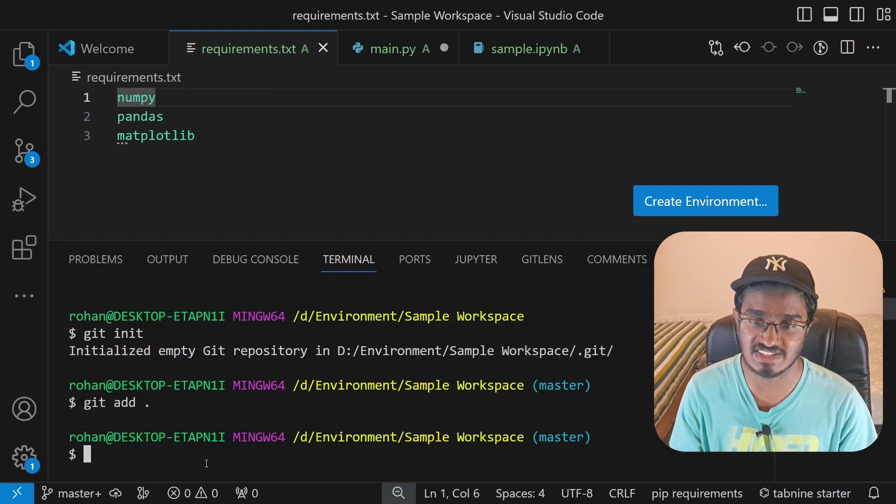
{"action": "type", "text": "git status"}
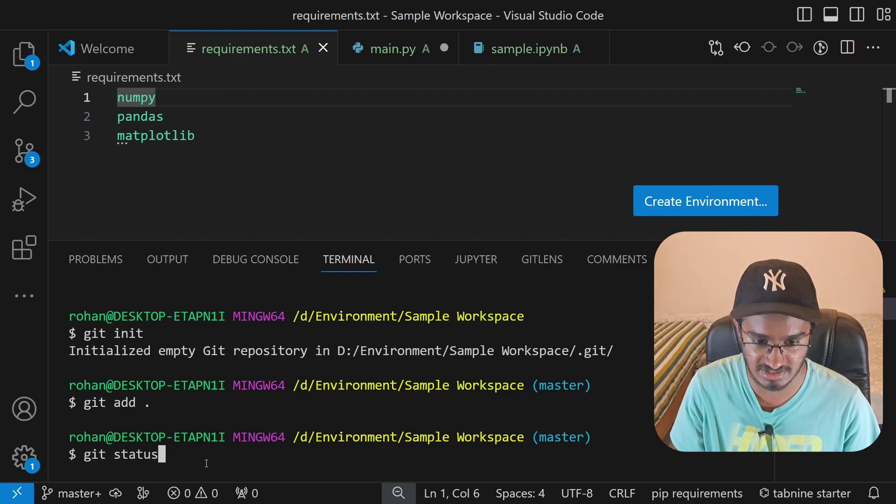
{"action": "key", "text": "Return"}
{"action": "left_click_drag", "start_coordinate": [321, 404], "coordinate": [126, 372]}
{"action": "left_click", "coordinate": [368, 406]}
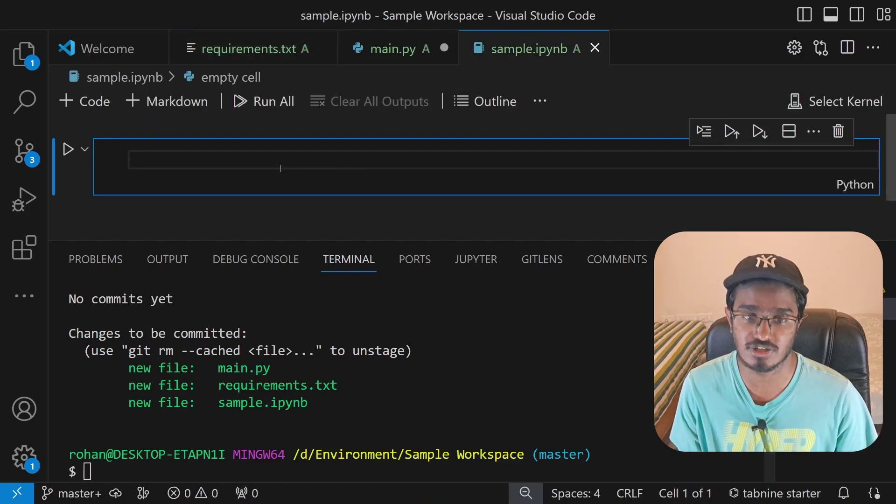
Step: Enter "hi" in the first notebook cell, run it, and choose the myenv Python 3.10.0 kernel
{"action": "left_click", "coordinate": [234, 477]}
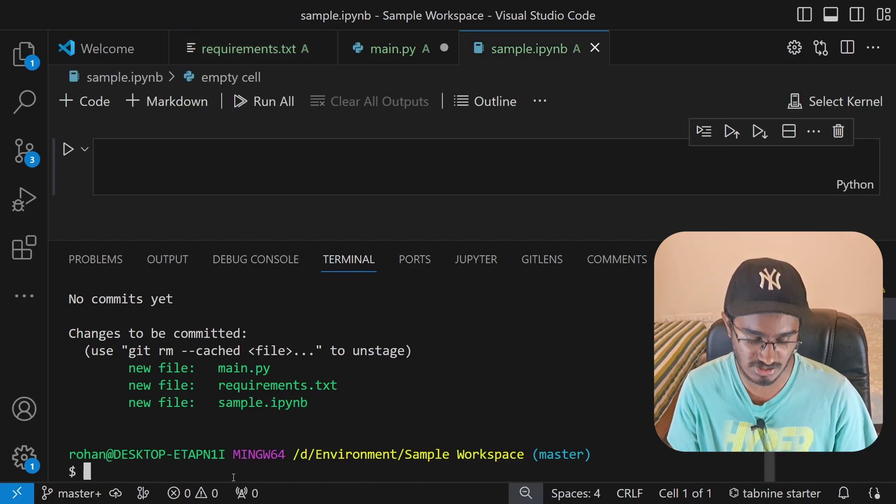
{"action": "left_click", "coordinate": [232, 154]}
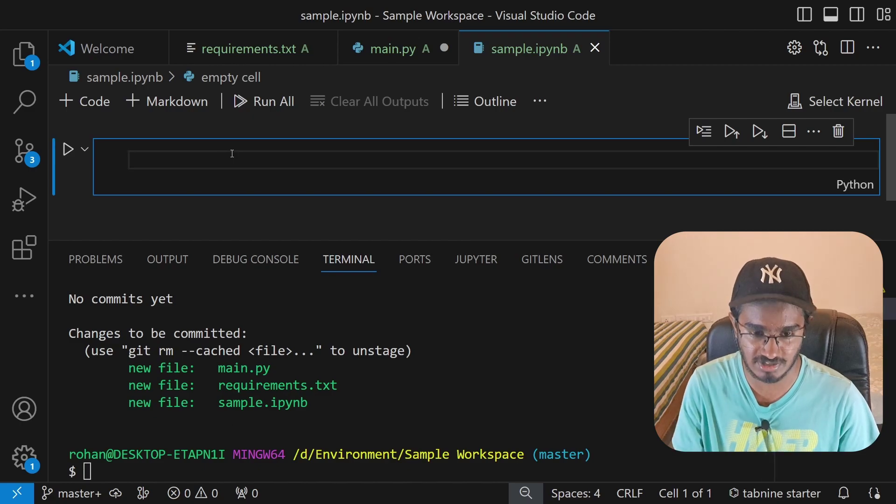
{"action": "type", "text": "hbvisdvni"}
{"action": "key", "text": "BackSpace"}
{"action": "key", "text": "BackSpace"}
{"action": "key", "text": "BackSpace"}
{"action": "key", "text": "BackSpace"}
{"action": "key", "text": "BackSpace"}
{"action": "type", "text": "\"hi\""}
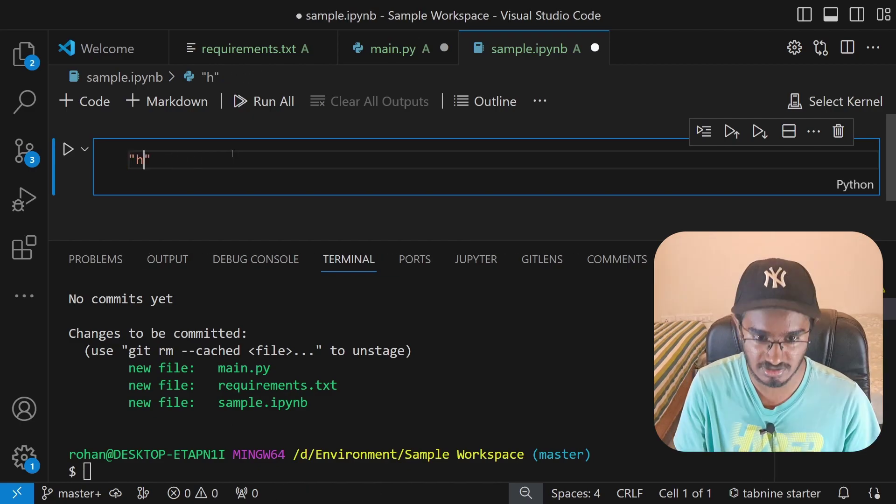
{"action": "key", "text": "shift+Return"}
{"action": "key", "text": "Return"}
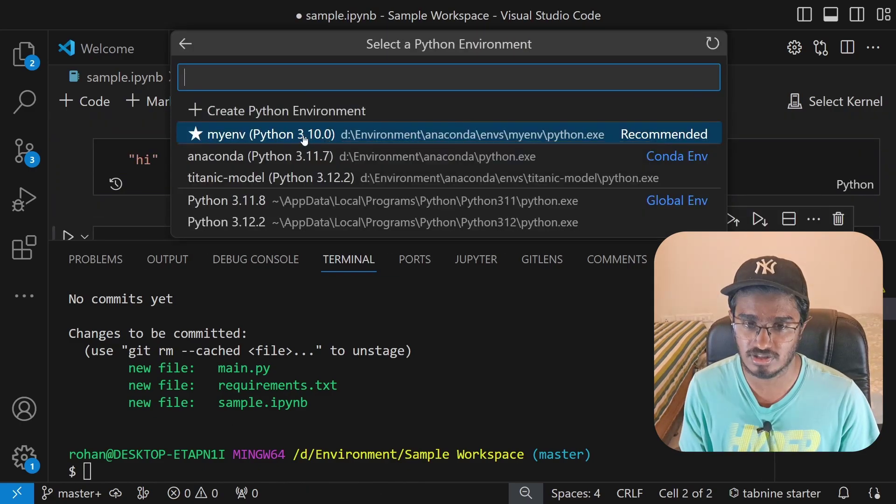
{"action": "left_click", "coordinate": [233, 134]}
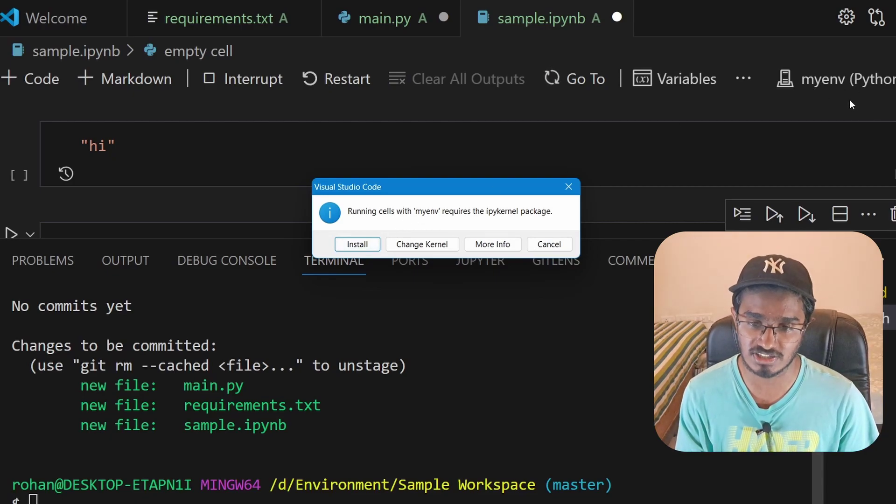
Step: Install ipykernel into myenv so the first cell runs and prints 'hi'
{"action": "left_click", "coordinate": [358, 244]}
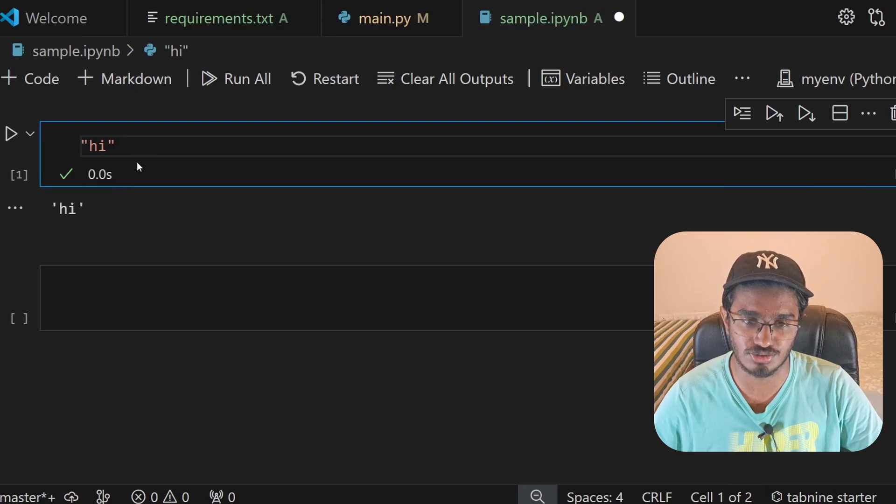
{"action": "left_click_drag", "start_coordinate": [86, 209], "coordinate": [59, 209]}
Step: Save the notebook and stage all files with 'git add .' in the terminal
{"action": "left_click", "coordinate": [180, 141]}
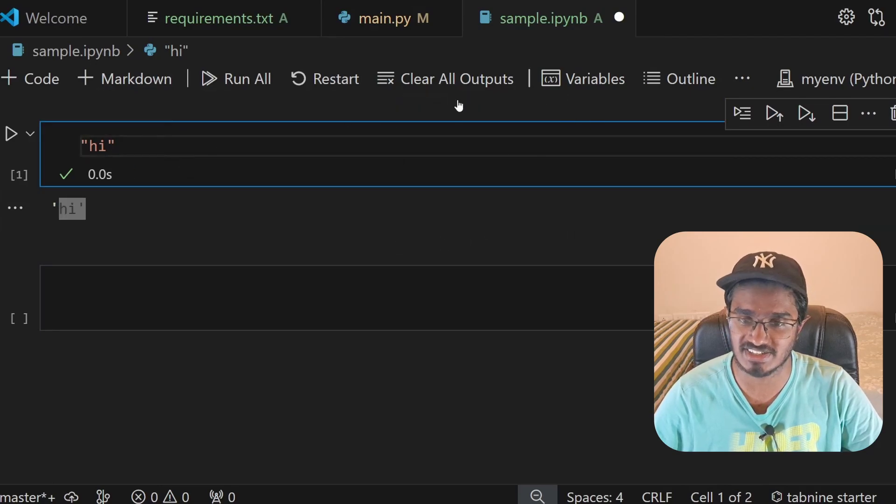
{"action": "key", "text": "ctrl+grave"}
{"action": "key", "text": "ctrl+s"}
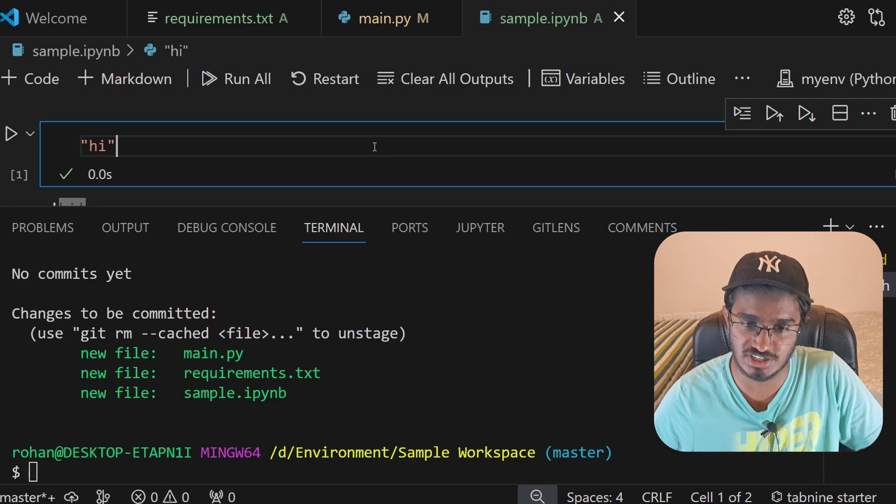
{"action": "left_click", "coordinate": [106, 474]}
{"action": "type", "text": "git add ."}
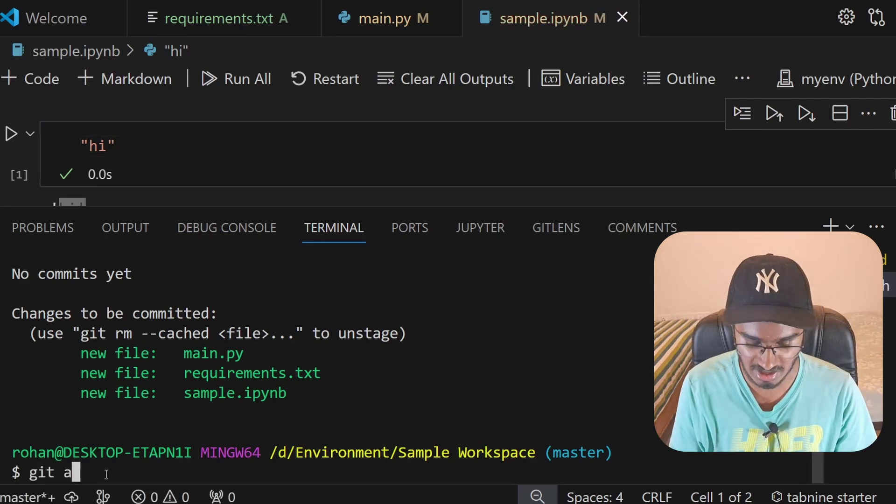
{"action": "key", "text": "Return"}
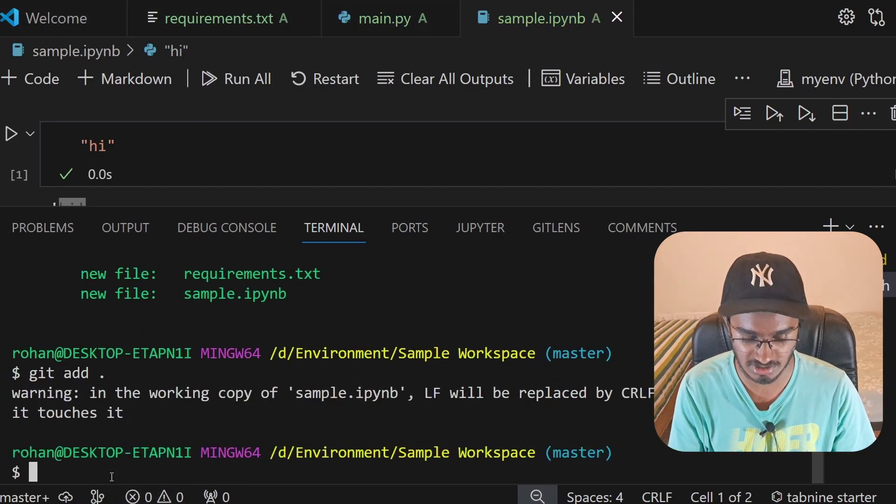
Step: Check the staged files with git status and start a commit with 'git commit'
{"action": "type", "text": "git status"}
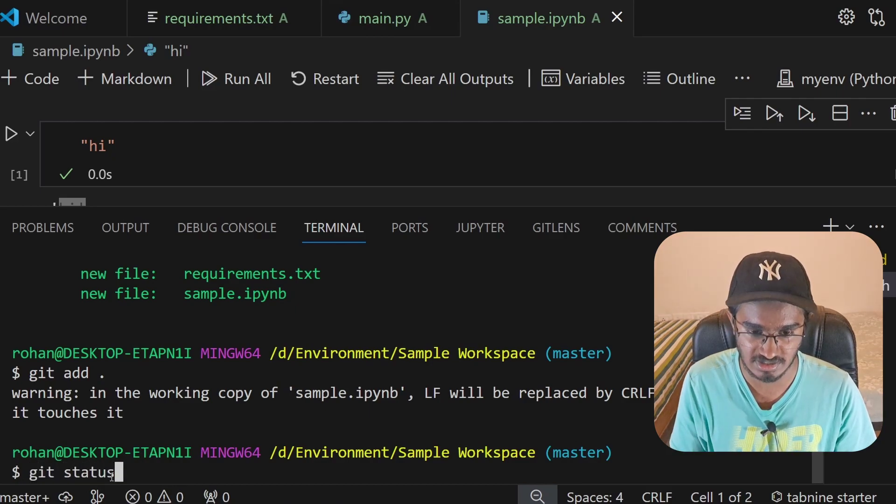
{"action": "key", "text": "Return"}
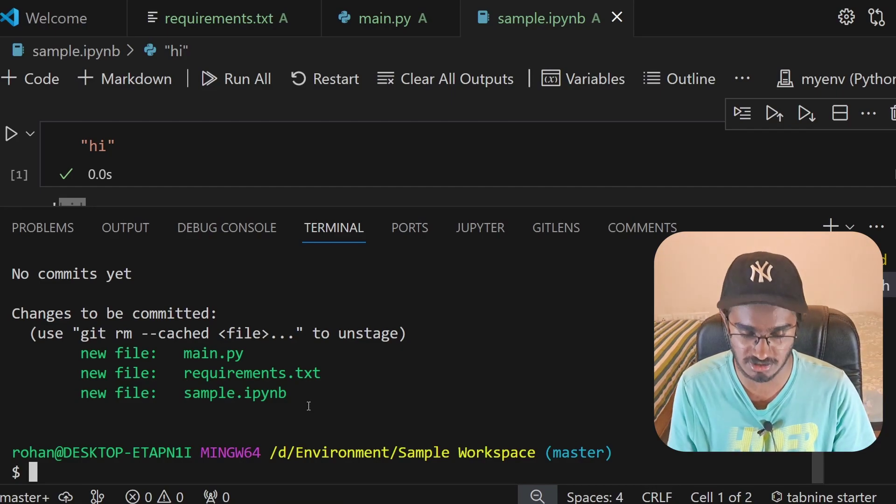
{"action": "type", "text": "git commit"}
{"action": "key", "text": "Return"}
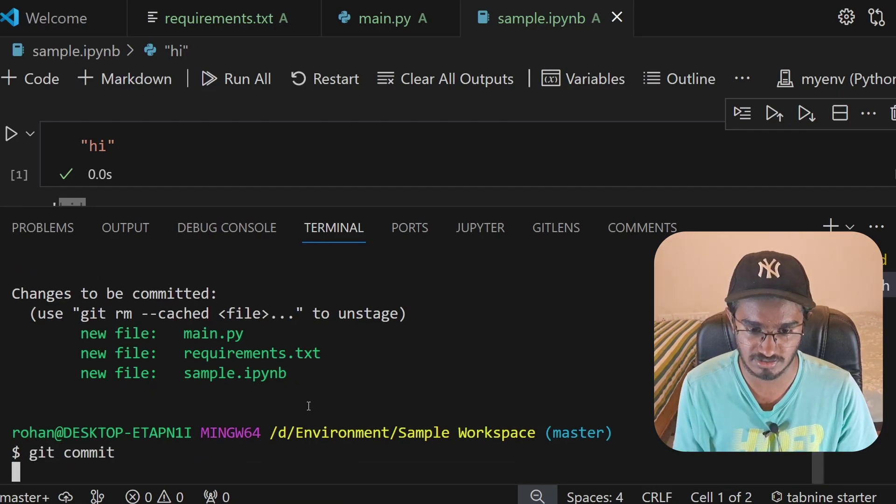
Step: Close the sample.ipynb, main.py and requirements.txt tabs, then reopen main.py from the Explorer
{"action": "left_click", "coordinate": [617, 18]}
{"action": "left_click", "coordinate": [445, 18]}
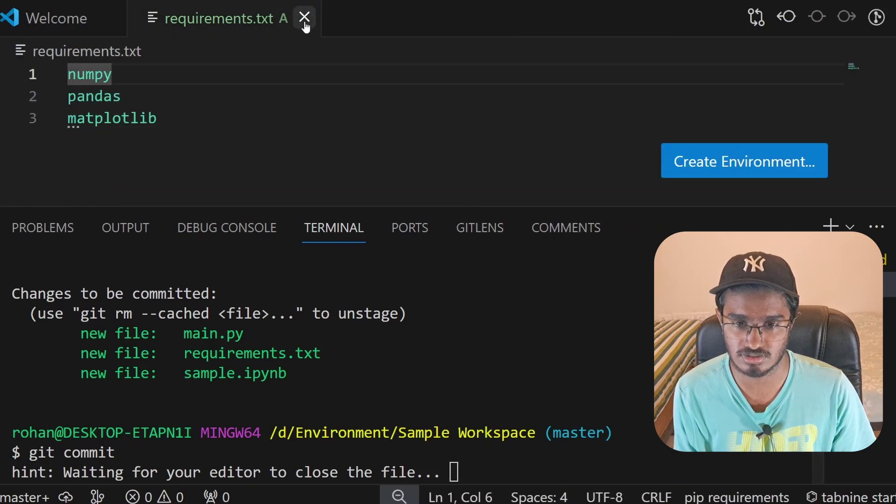
{"action": "left_click", "coordinate": [304, 18]}
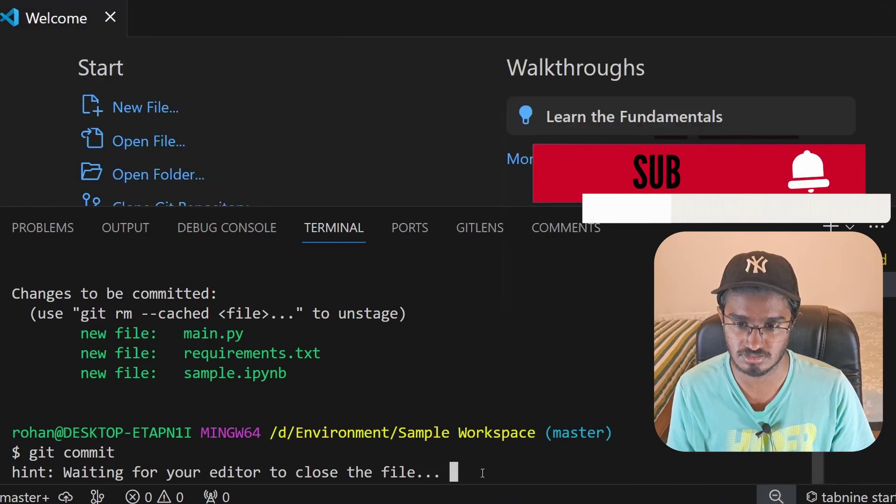
{"action": "scroll", "coordinate": [270, 166], "scroll_direction": "down", "scroll_amount": 2}
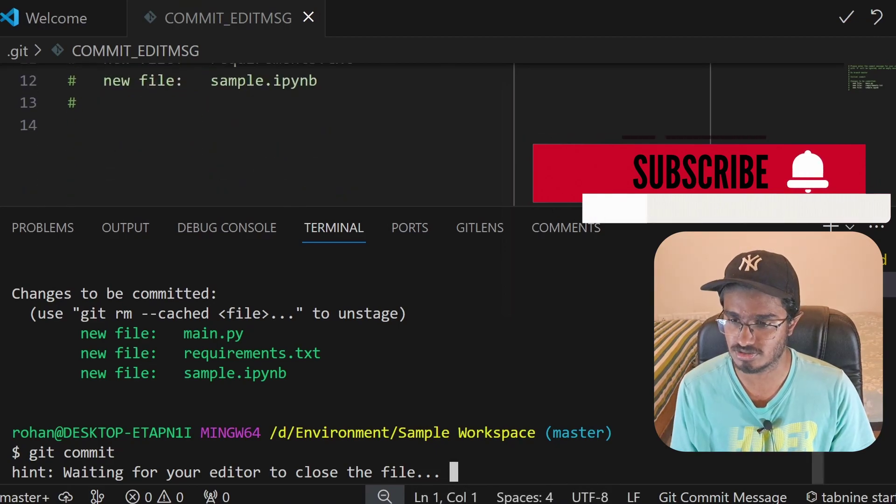
{"action": "key", "text": "ctrl+shift+e"}
{"action": "left_click", "coordinate": [106, 131]}
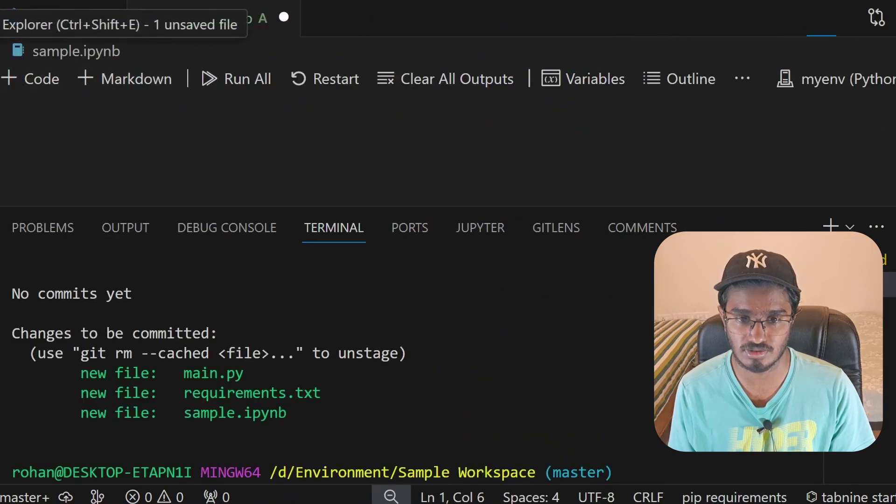
{"action": "key", "text": "ctrl+shift+e"}
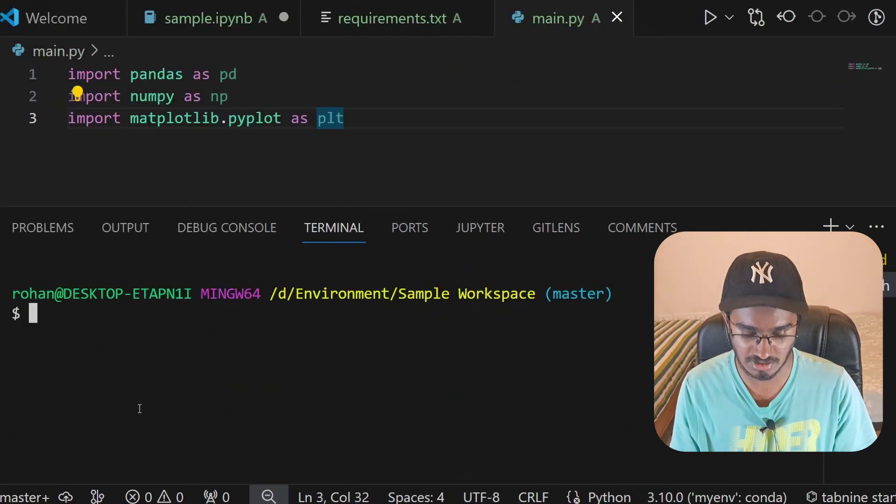
Step: Check git status, commit with message "initial changes", then glance at sample.ipynb and return to main.py
{"action": "type", "text": "git status"}
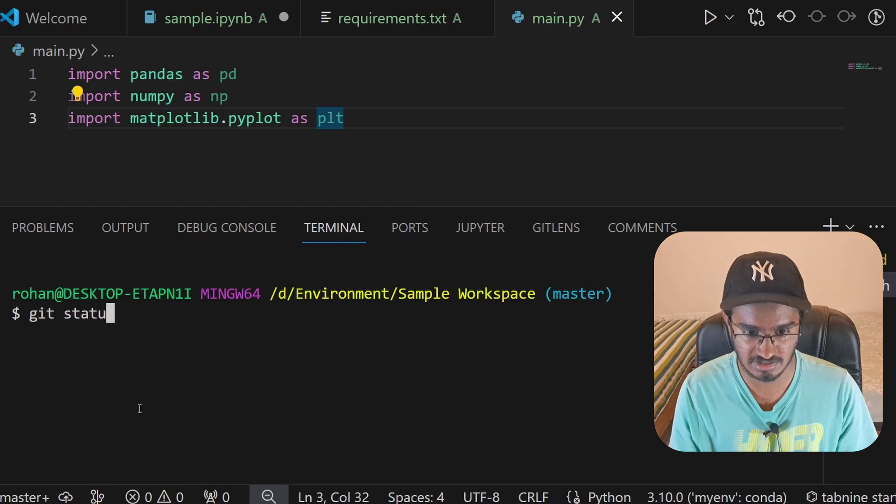
{"action": "key", "text": "Return"}
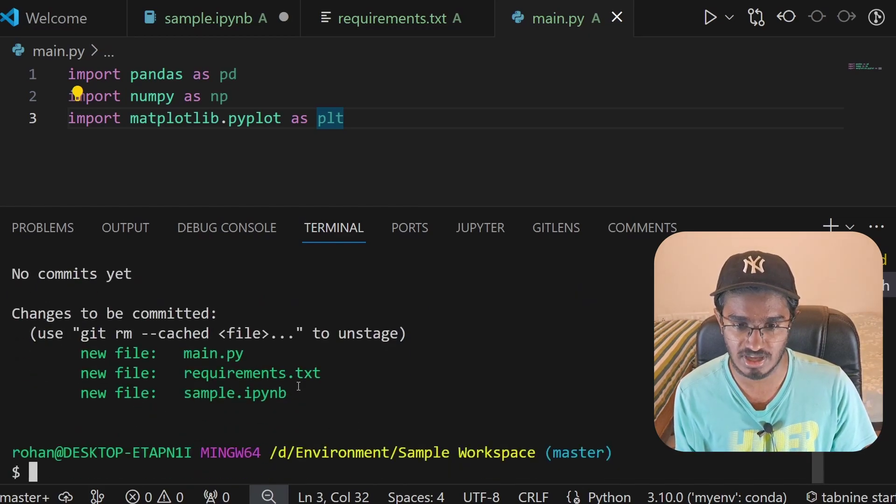
{"action": "left_click_drag", "start_coordinate": [293, 397], "coordinate": [79, 354]}
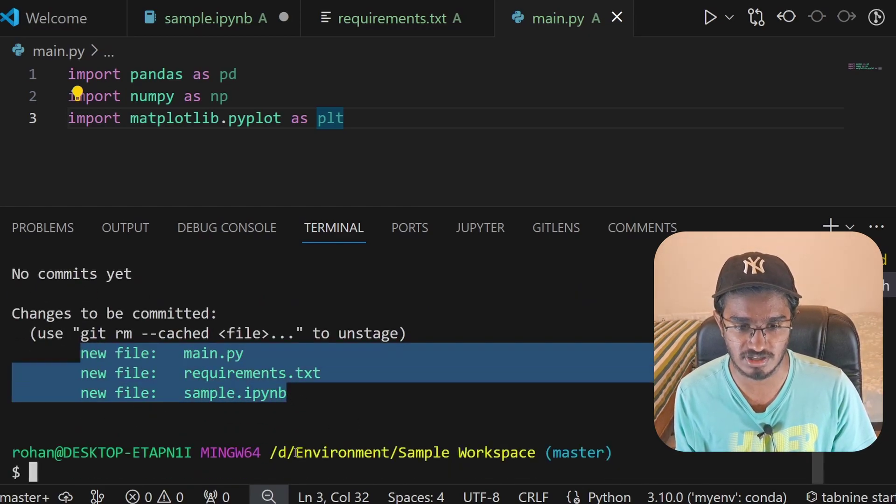
{"action": "left_click", "coordinate": [56, 478]}
{"action": "type", "text": "git "}
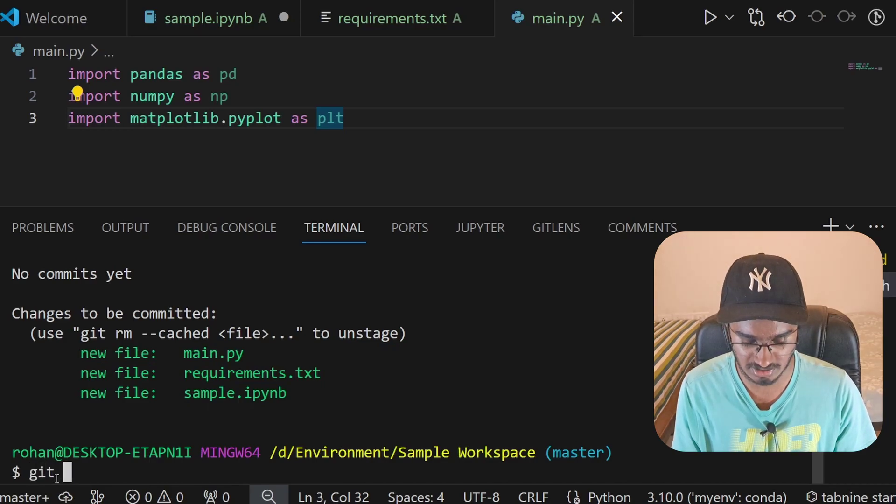
{"action": "type", "text": "commit -m \"initial"}
{"action": "type", "text": "changes\""}
{"action": "key", "text": "Return"}
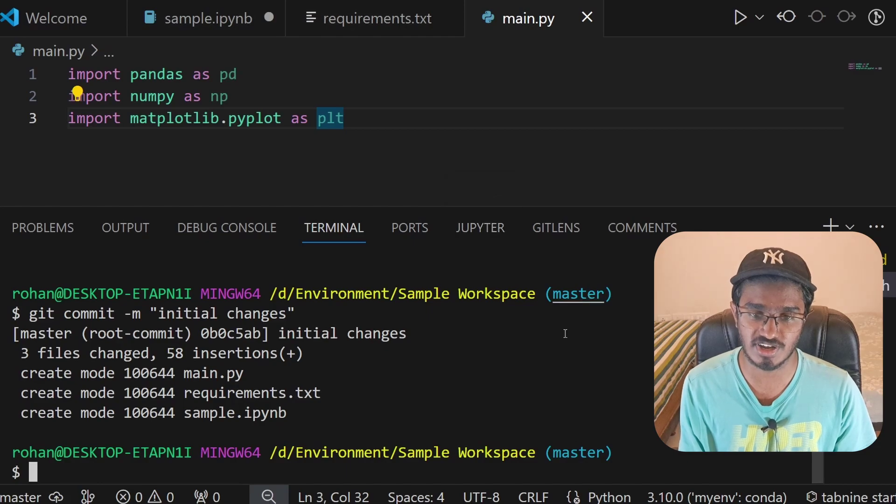
{"action": "left_click", "coordinate": [205, 22]}
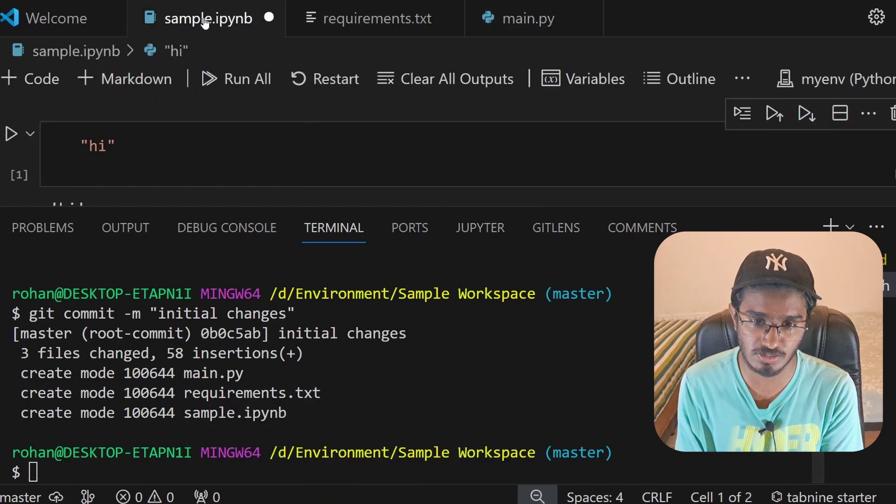
{"action": "left_click", "coordinate": [502, 22]}
Step: Add a new line below the imports and peek its inline Git change at line 4
{"action": "key", "text": "Tab"}
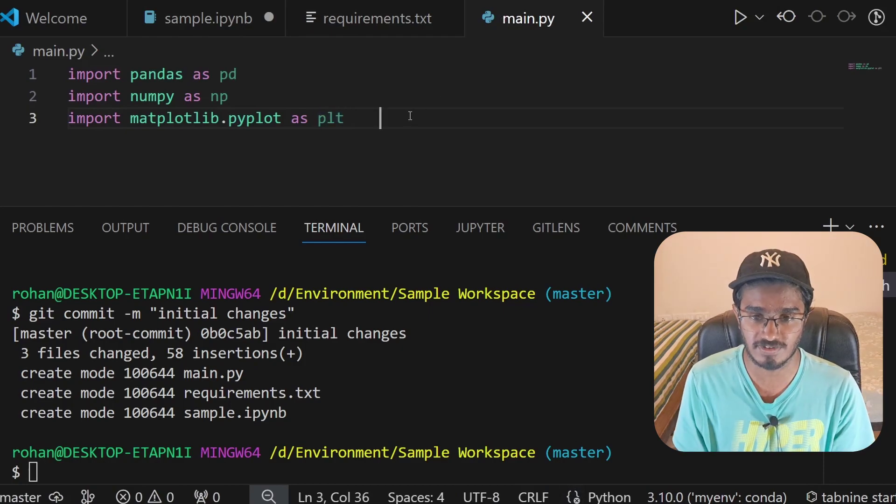
{"action": "key", "text": "Return"}
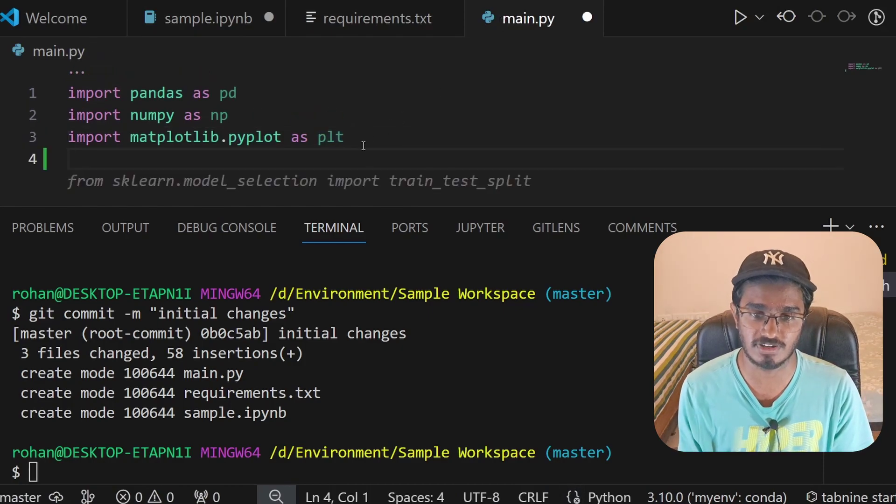
{"action": "scroll", "coordinate": [362, 148], "scroll_direction": "down", "scroll_amount": 1}
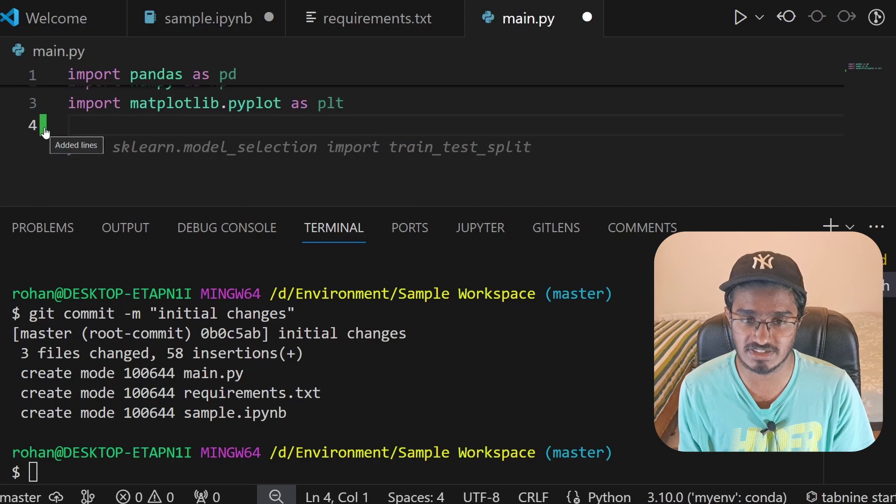
{"action": "left_click", "coordinate": [44, 127]}
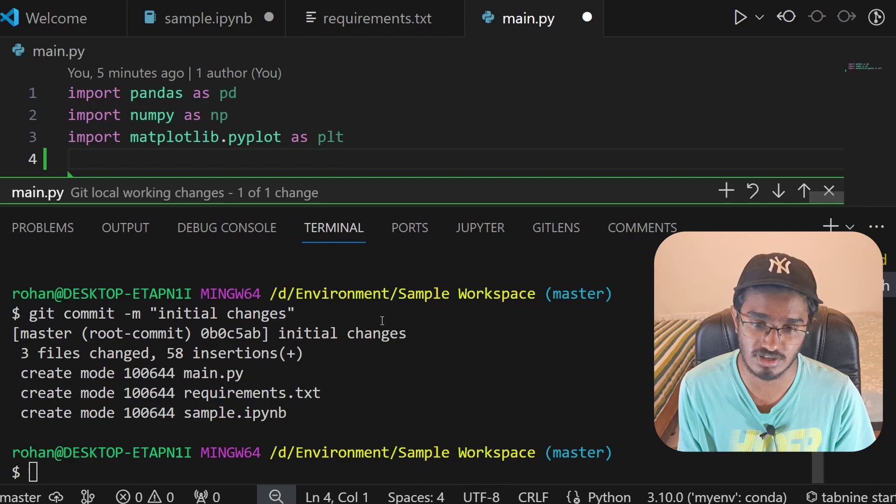
{"action": "left_click_drag", "start_coordinate": [292, 314], "coordinate": [158, 314]}
{"action": "left_click", "coordinate": [316, 328]}
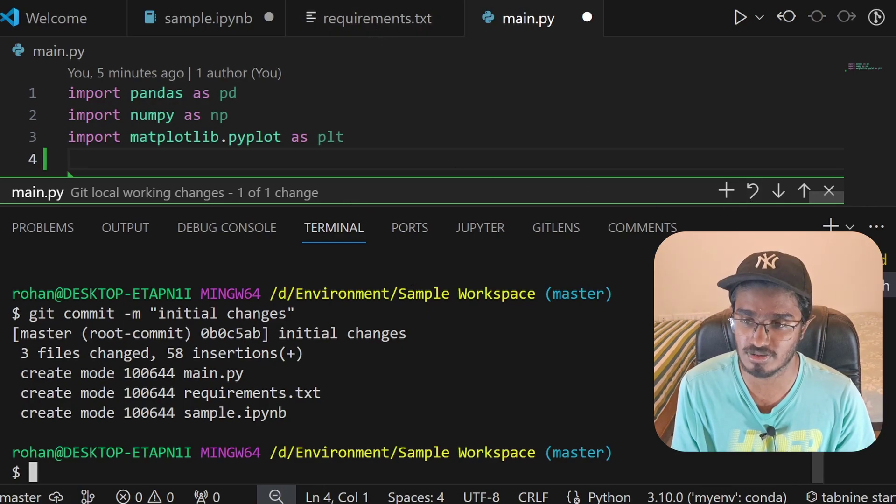
Step: Hide the terminal, add another blank line, and close the change preview
{"action": "key", "text": "ctrl+j"}
{"action": "key", "text": "Return"}
{"action": "key", "text": "Return"}
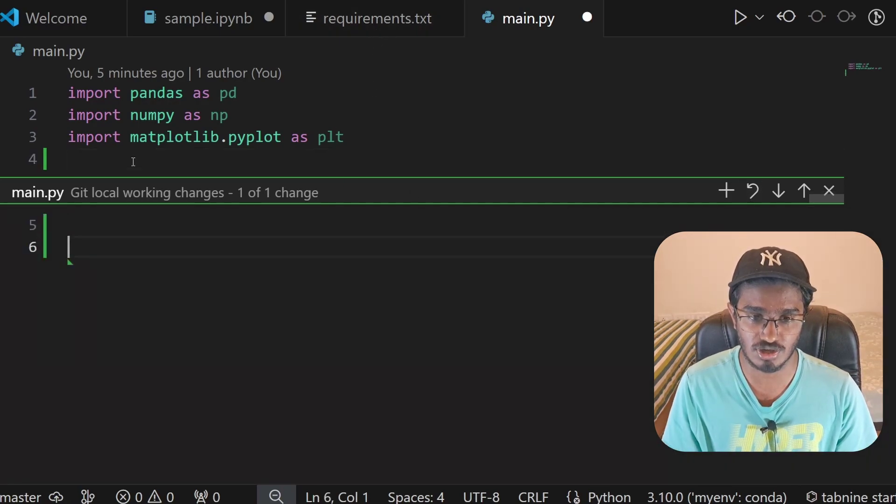
{"action": "key", "text": "BackSpace"}
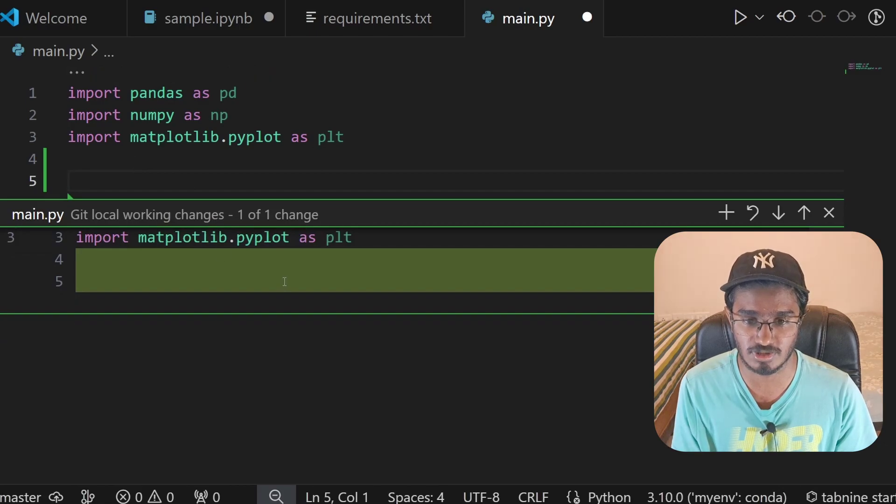
{"action": "key", "text": "Escape"}
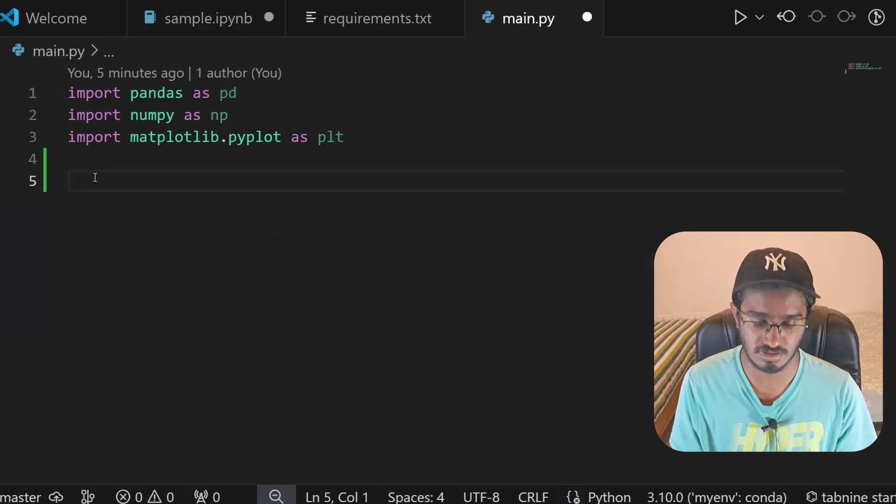
Step: Type def and accept Tabnine's main(): and multi-line data-loading suggestions
{"action": "type", "text": "def main():"}
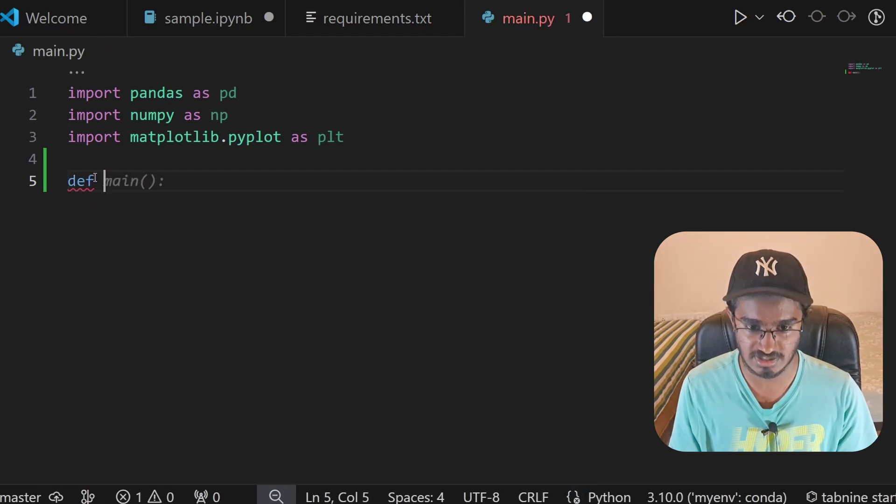
{"action": "key", "text": "Tab"}
{"action": "key", "text": "Return"}
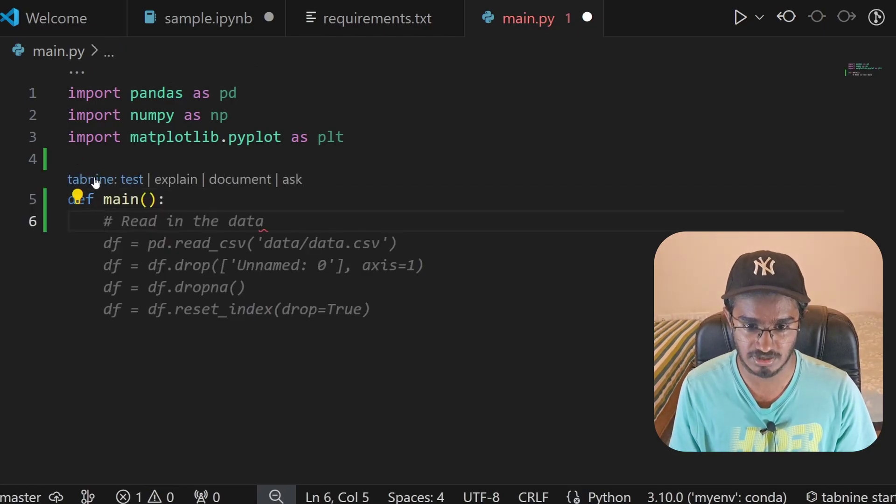
{"action": "key", "text": "Tab"}
Step: Insert indented blank lines at the top of the main() body
{"action": "left_click", "coordinate": [195, 208]}
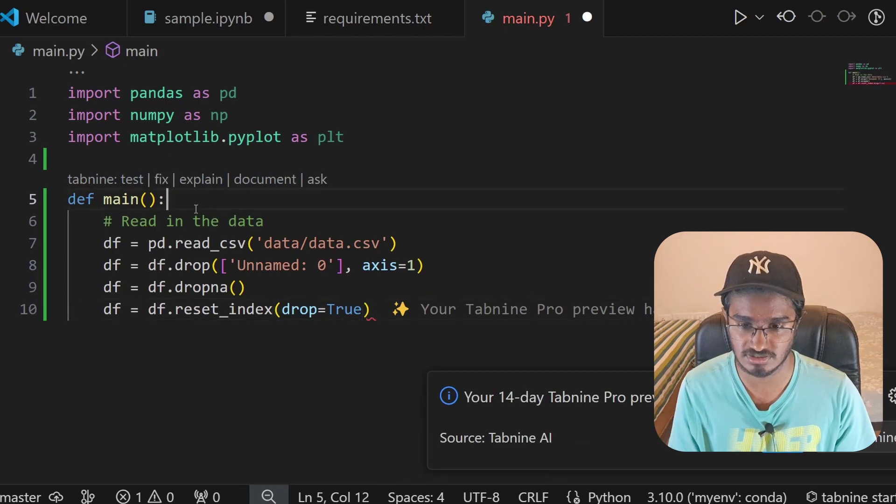
{"action": "key", "text": "Return"}
{"action": "key", "text": "Return"}
{"action": "key", "text": "Up"}
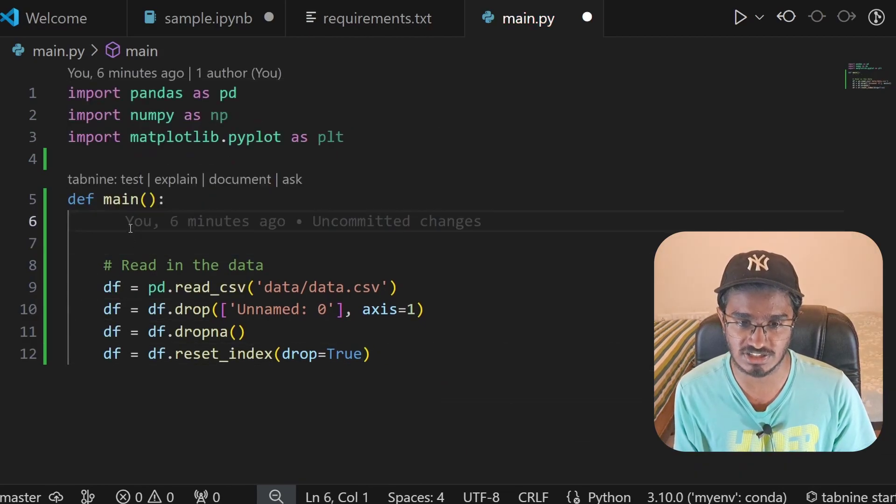
{"action": "mouse_move", "coordinate": [168, 226]}
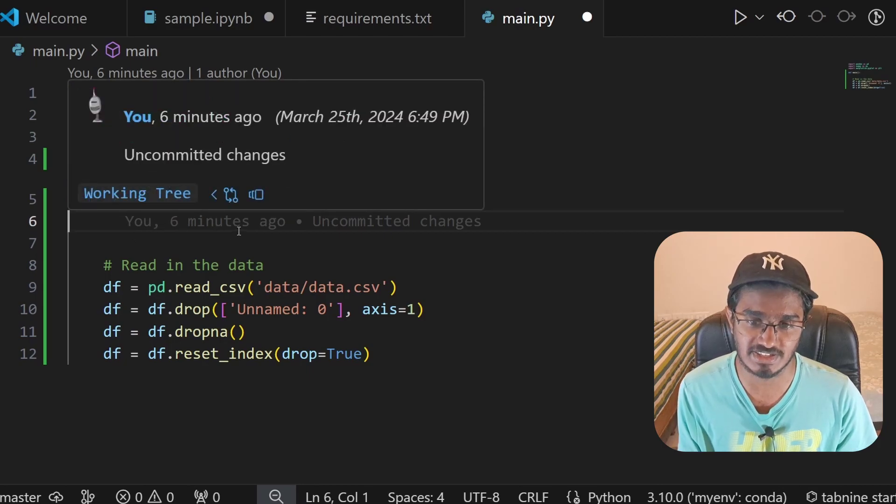
{"action": "left_click", "coordinate": [120, 238]}
{"action": "left_click", "coordinate": [105, 220]}
{"action": "mouse_move", "coordinate": [102, 229]}
{"action": "key", "text": "Tab"}
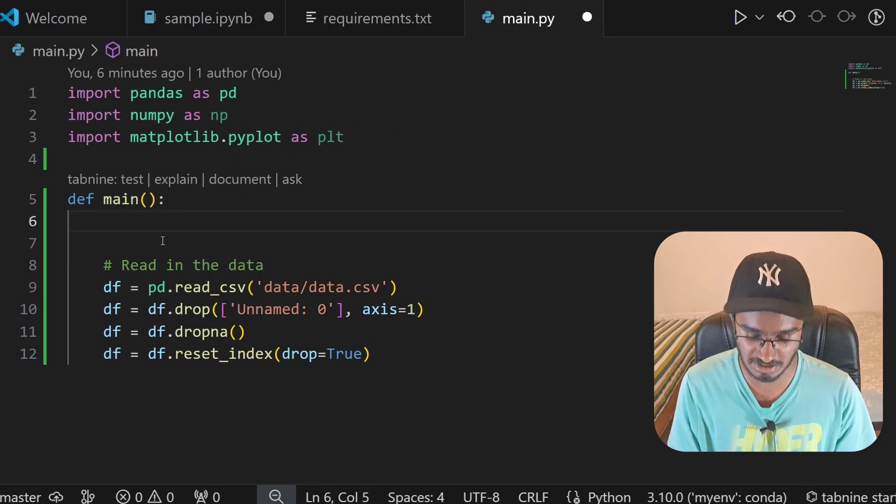
{"action": "key", "text": "Return"}
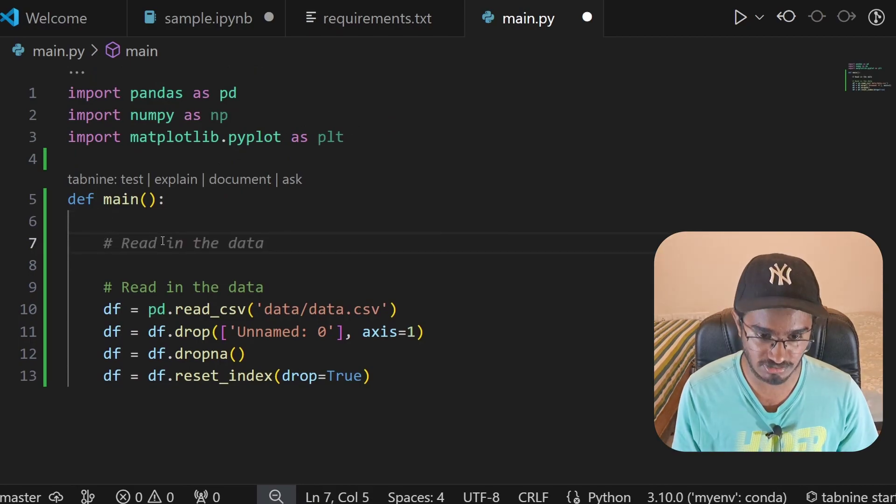
Step: Insert a _summary_ docstring stub for main()
{"action": "key", "text": "ctrl+shift+2"}
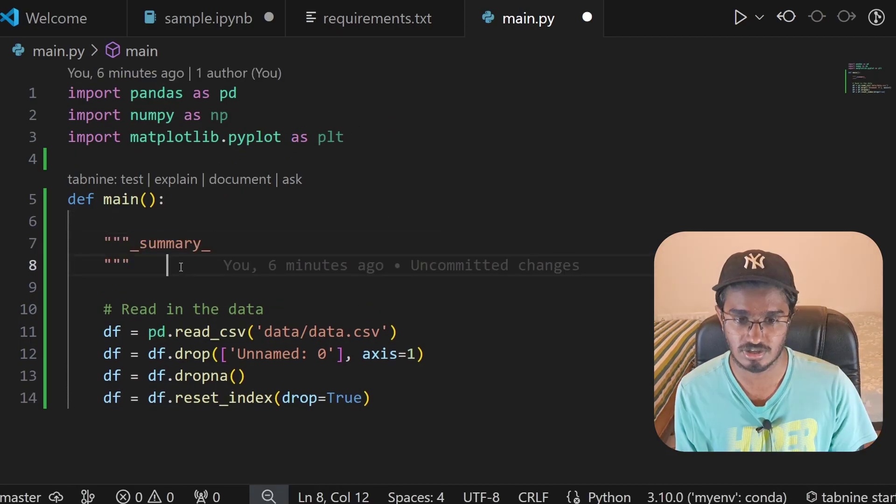
{"action": "left_click", "coordinate": [133, 269]}
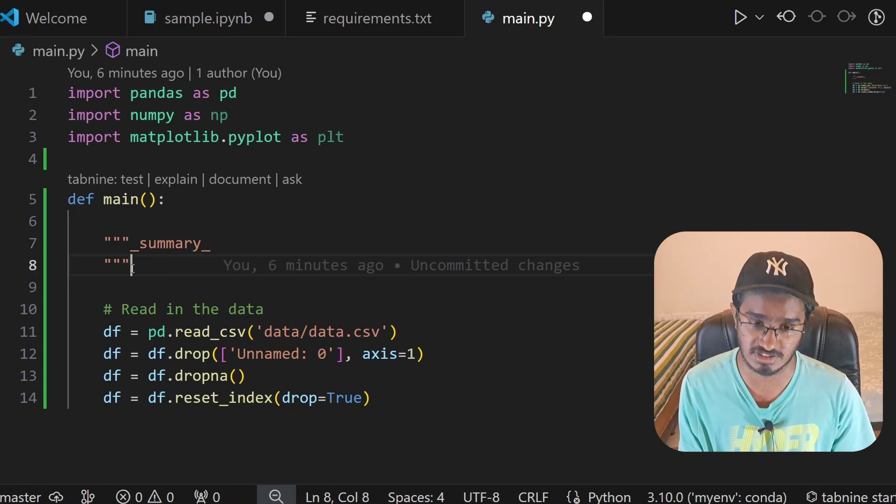
{"action": "left_click", "coordinate": [223, 254]}
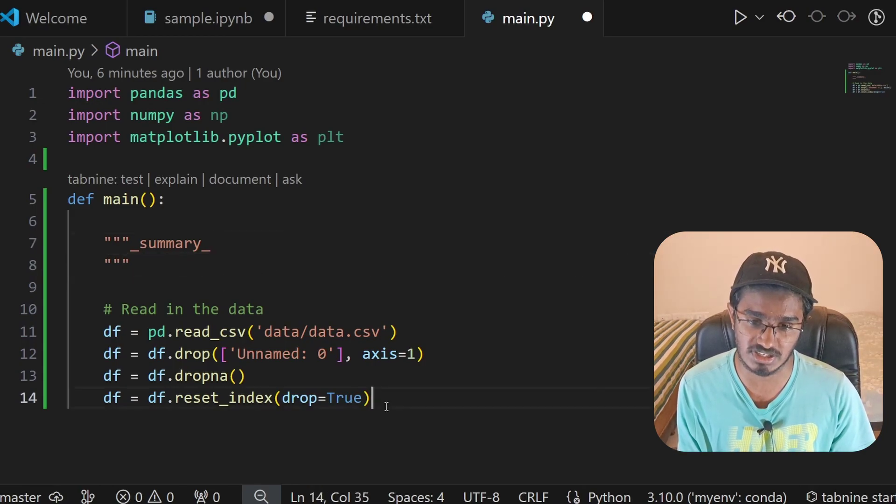
{"action": "left_click_drag", "start_coordinate": [387, 401], "coordinate": [70, 309]}
{"action": "left_click", "coordinate": [167, 264]}
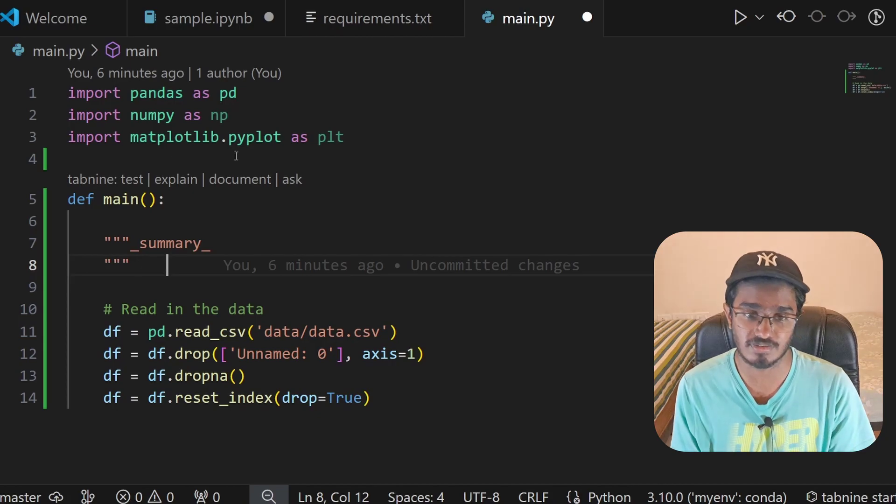
Step: Open Tabnine AI Chat from the activity bar's extra views and scroll through its options
{"action": "left_click", "coordinate": [28, 302]}
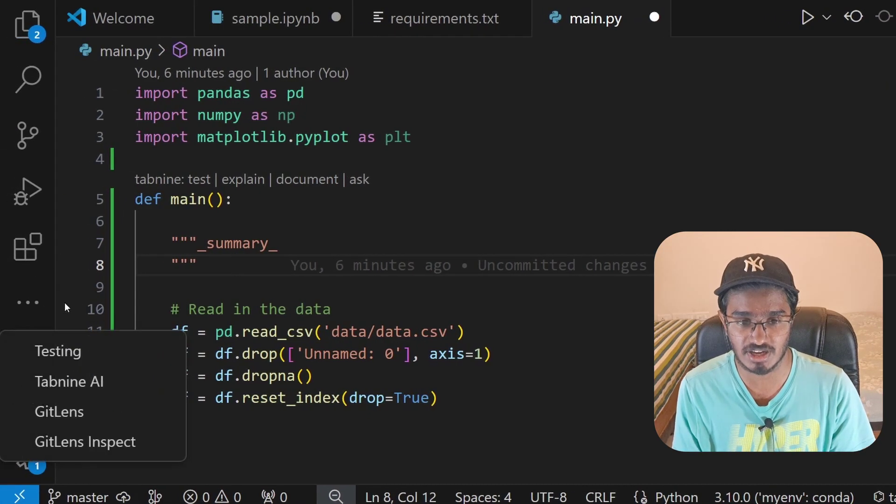
{"action": "left_click", "coordinate": [71, 376]}
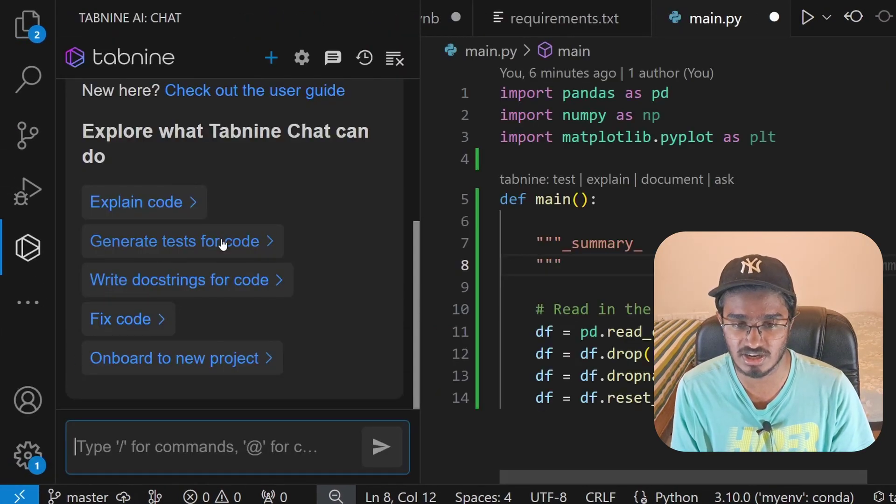
{"action": "scroll", "coordinate": [343, 286], "scroll_direction": "up", "scroll_amount": 5}
{"action": "scroll", "coordinate": [343, 286], "scroll_direction": "down", "scroll_amount": 5}
{"action": "scroll", "coordinate": [560, 280], "scroll_direction": "down", "scroll_amount": 2}
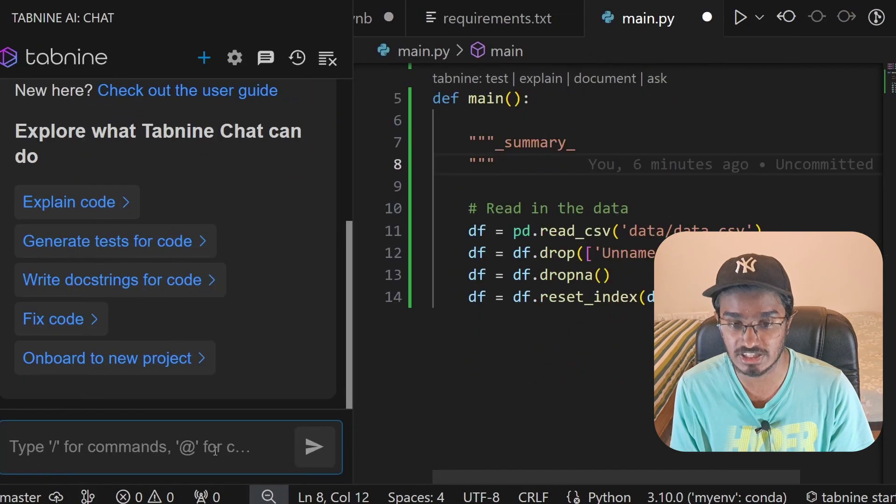